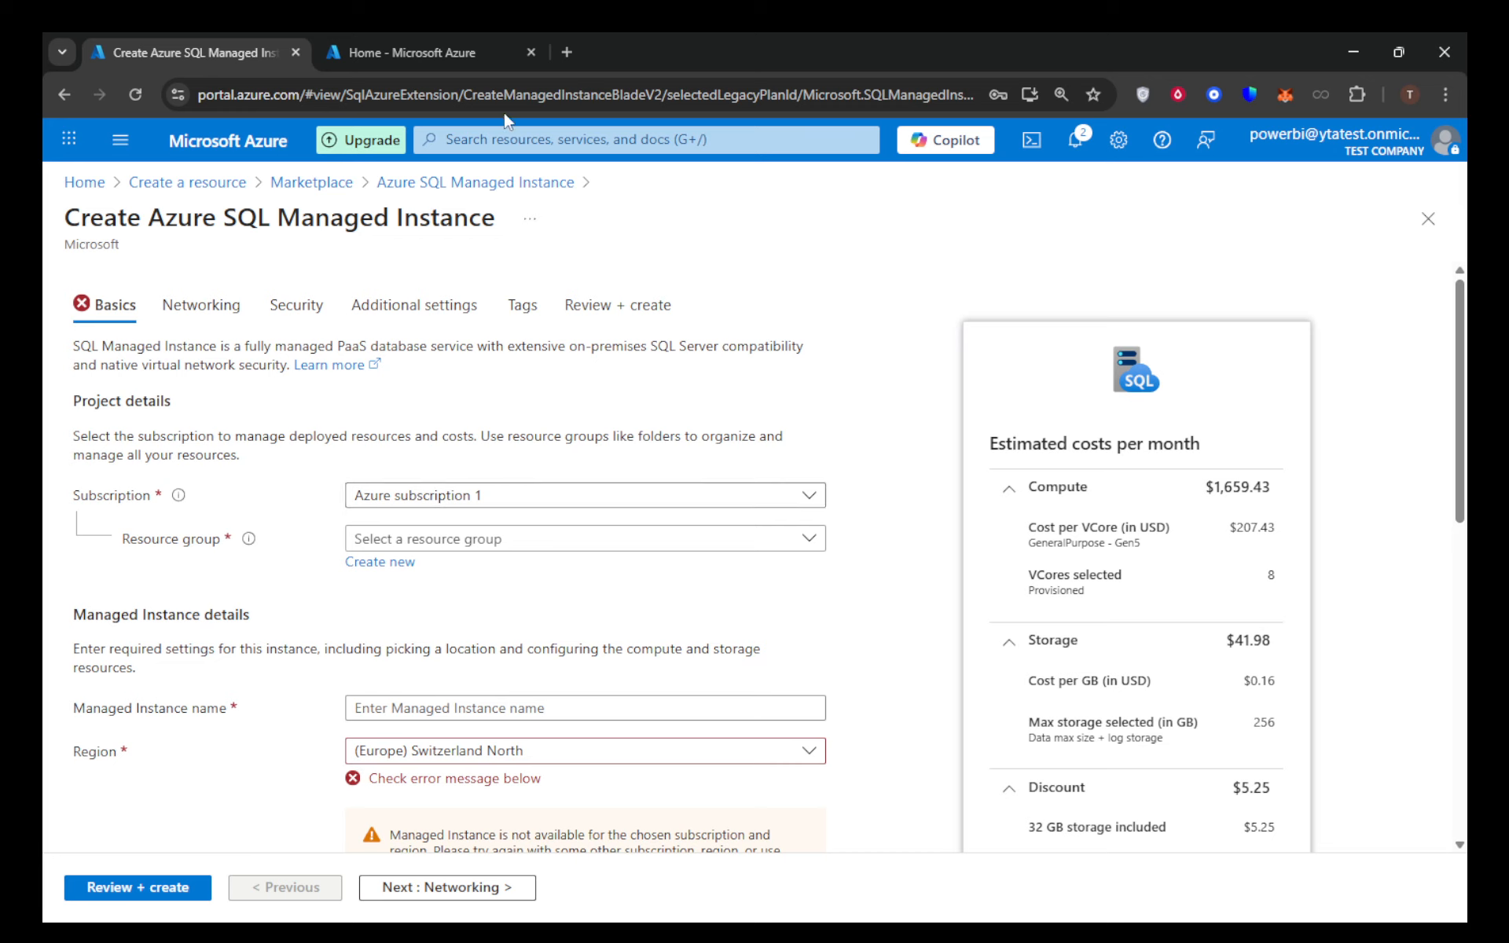
- Find Azure SQL Managed Instance by searching the marketplace for "sql managed instance" and start creating the resource
left_click(445, 52)
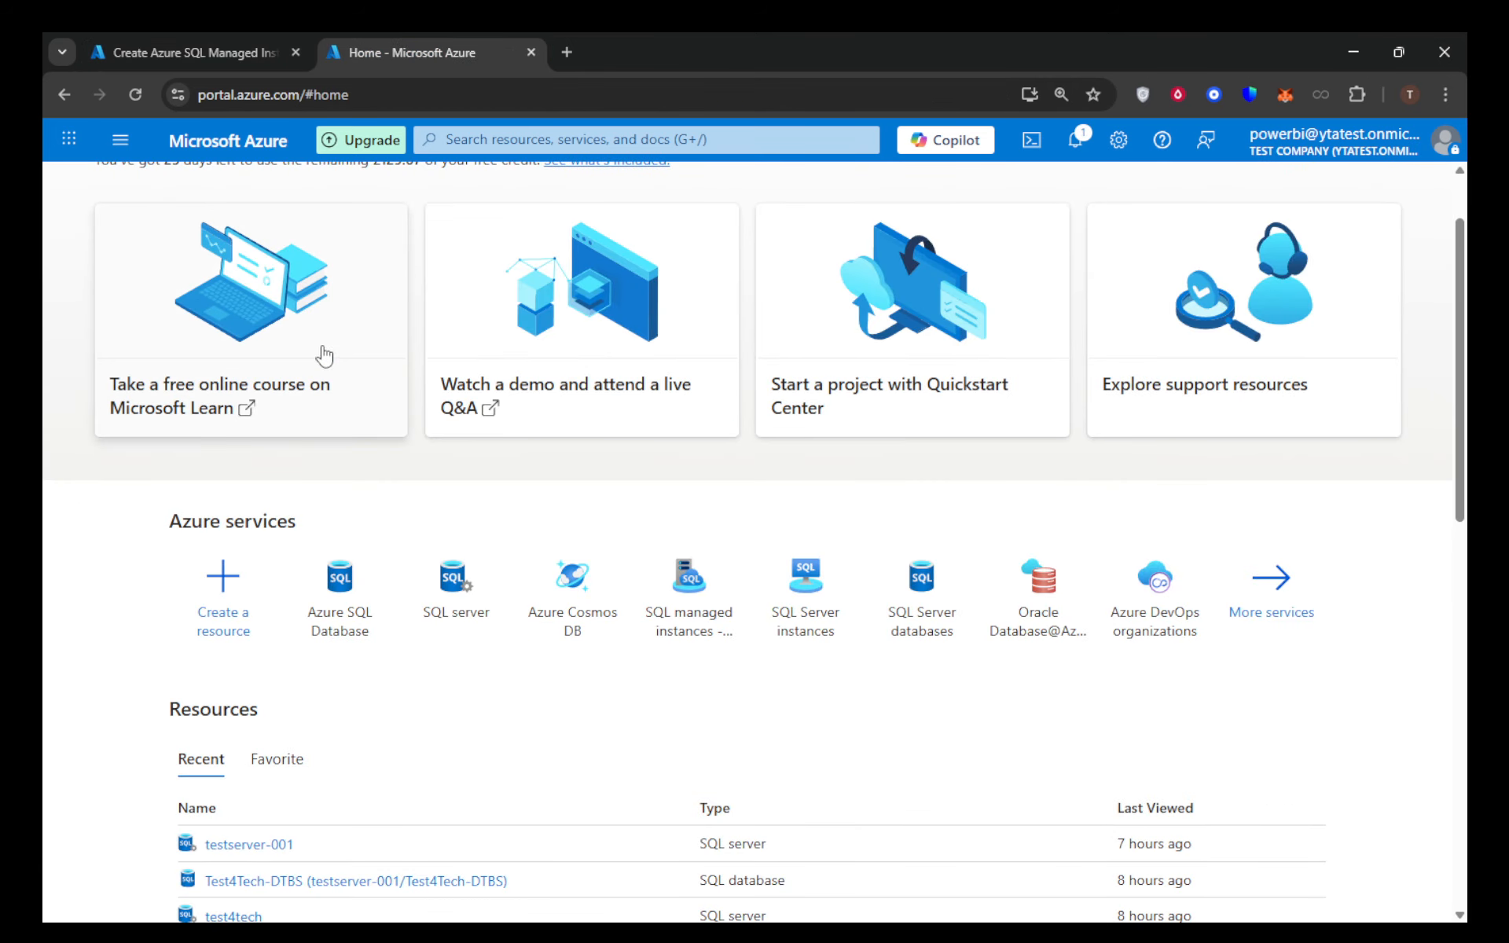
left_click(227, 597)
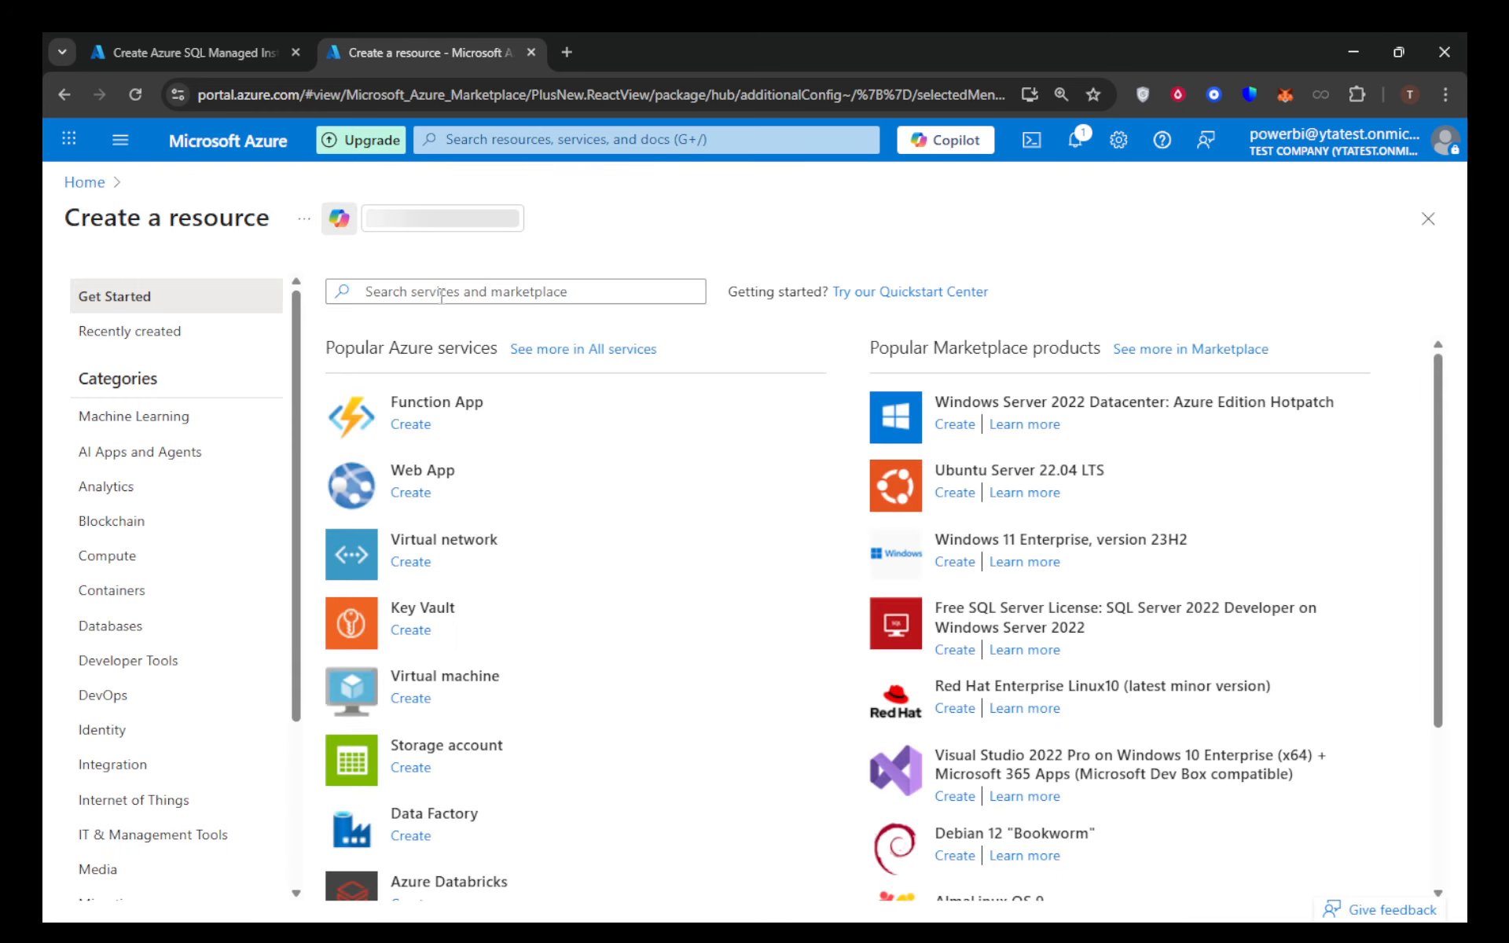
left_click(411, 290)
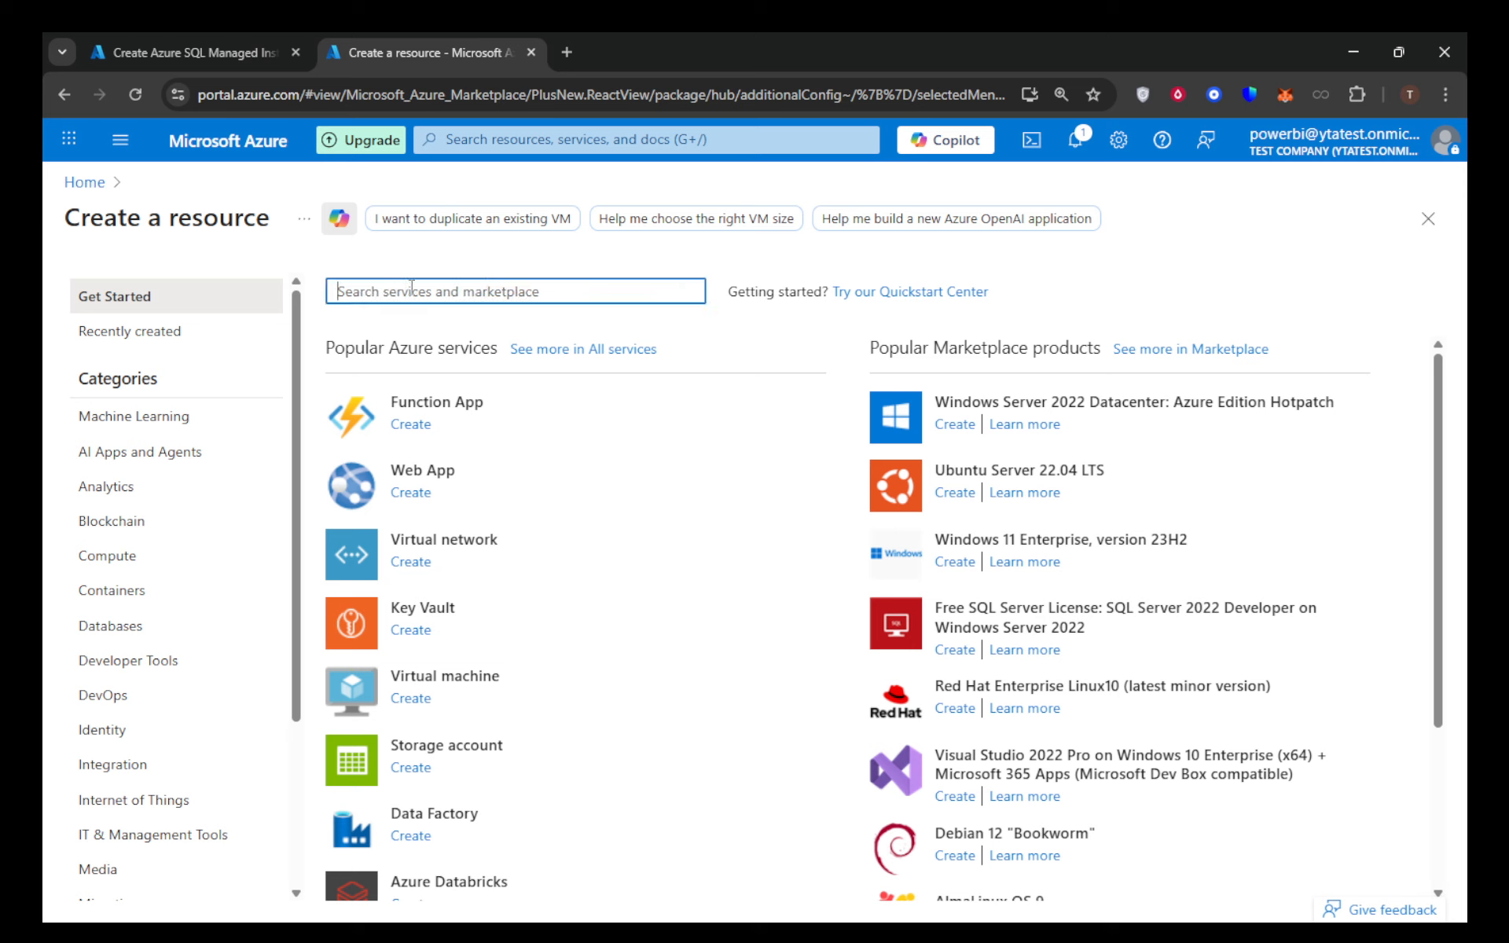
type("sq")
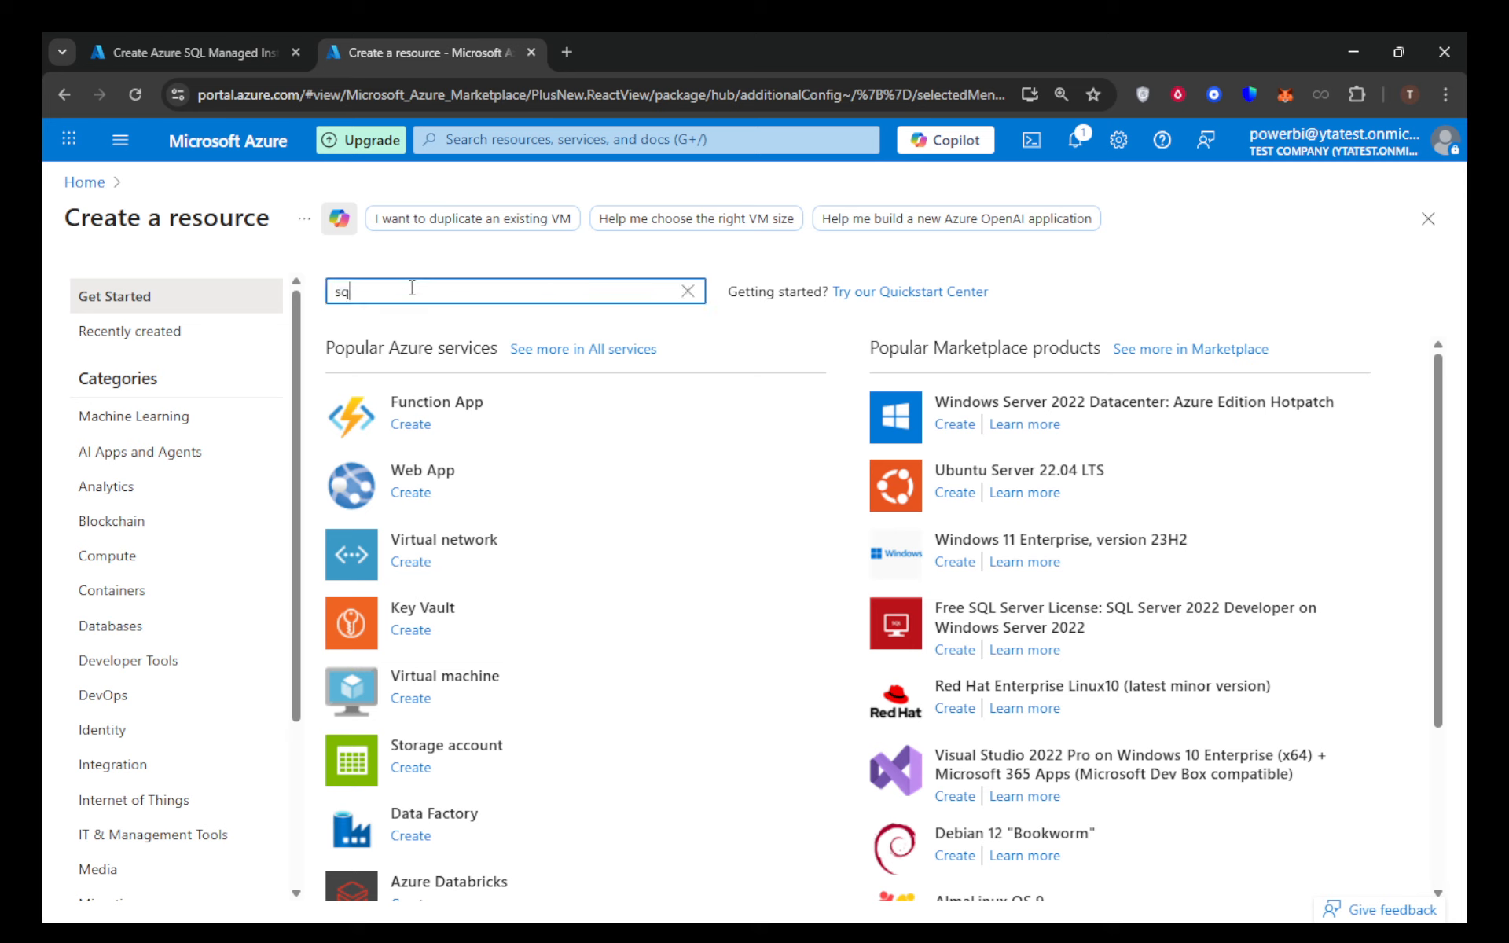
type("l mana")
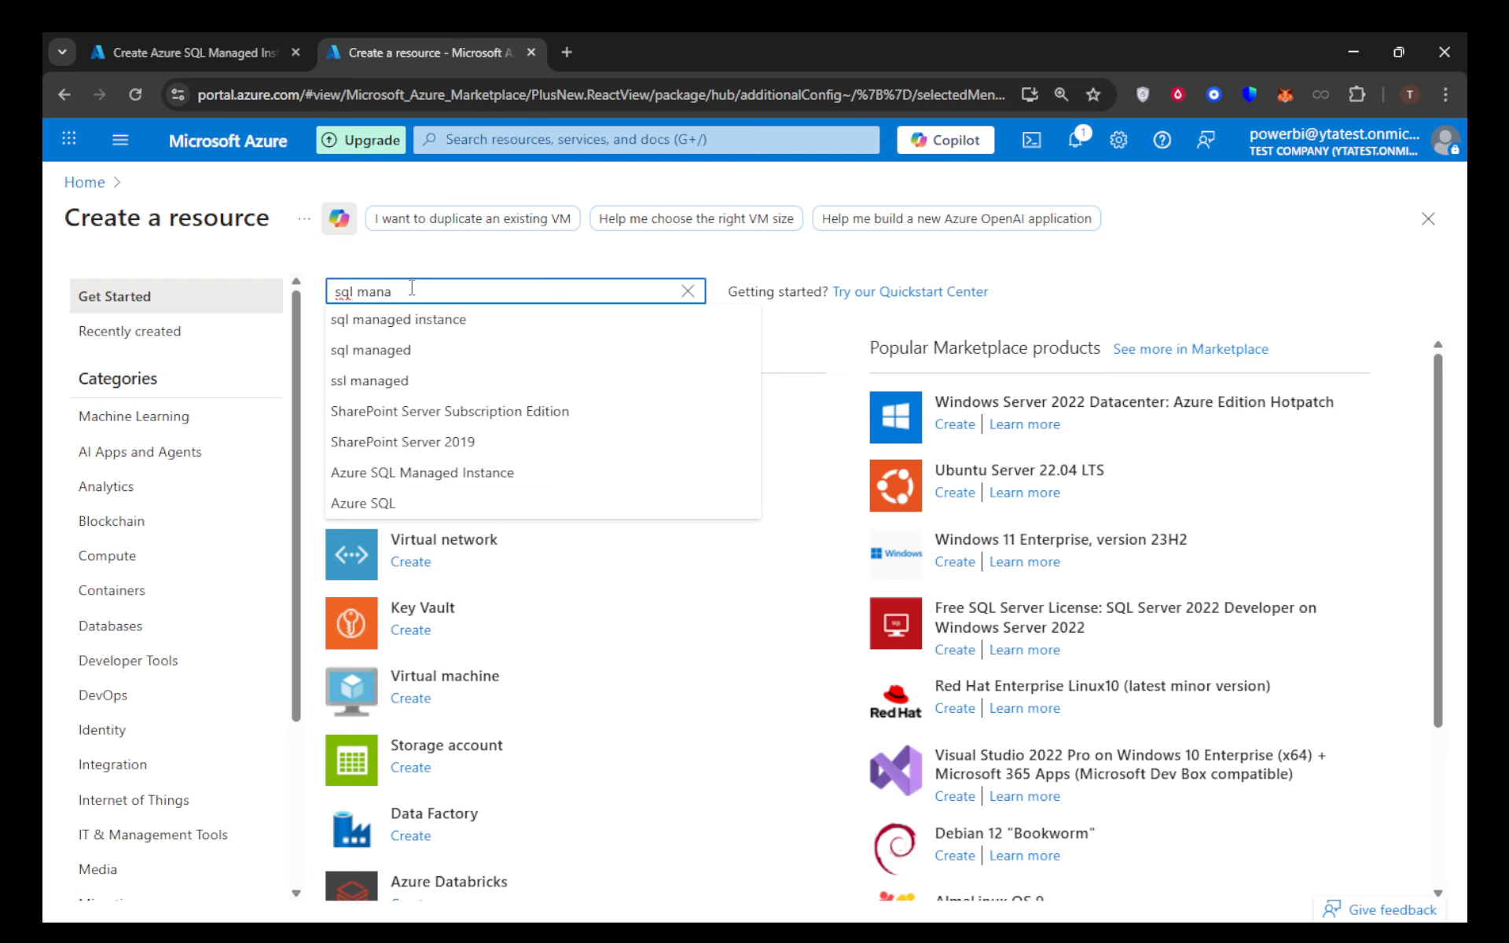
left_click(415, 321)
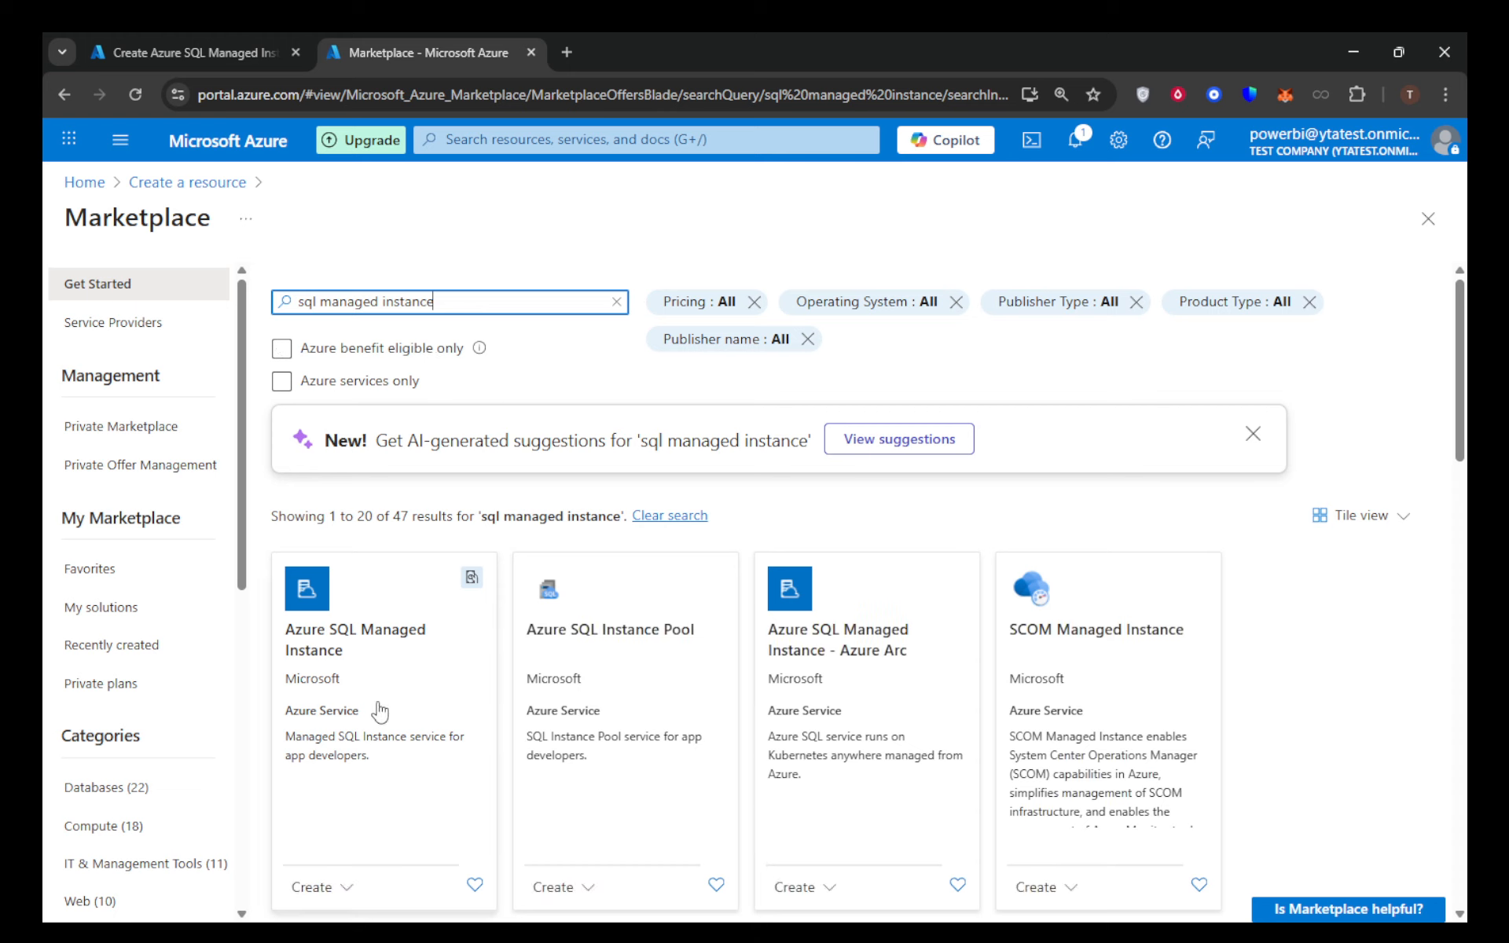
left_click(432, 669)
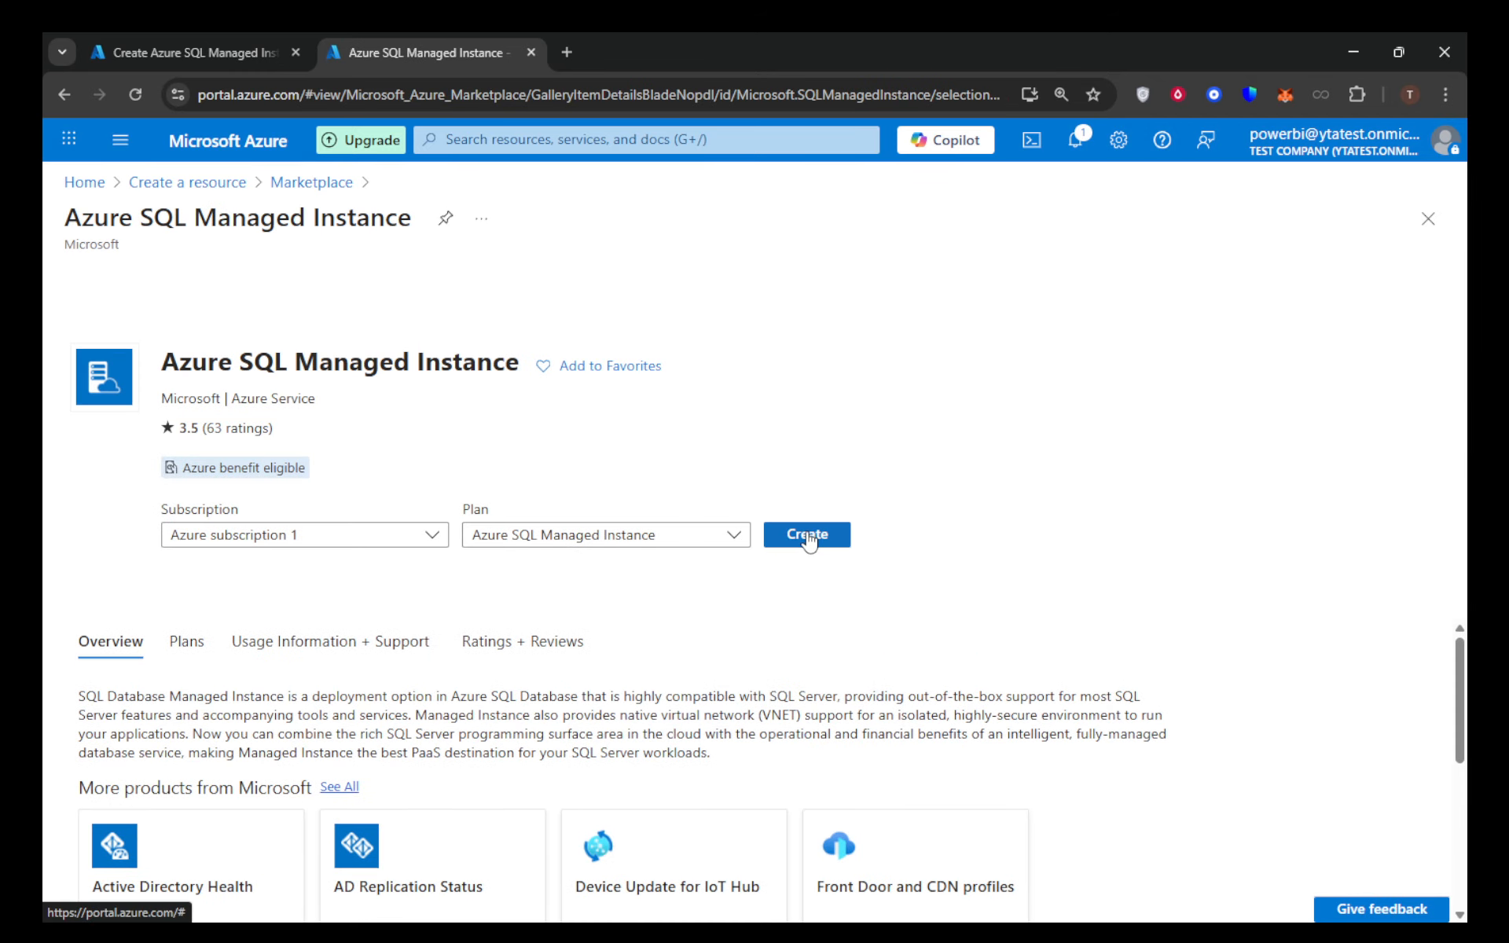
left_click(806, 535)
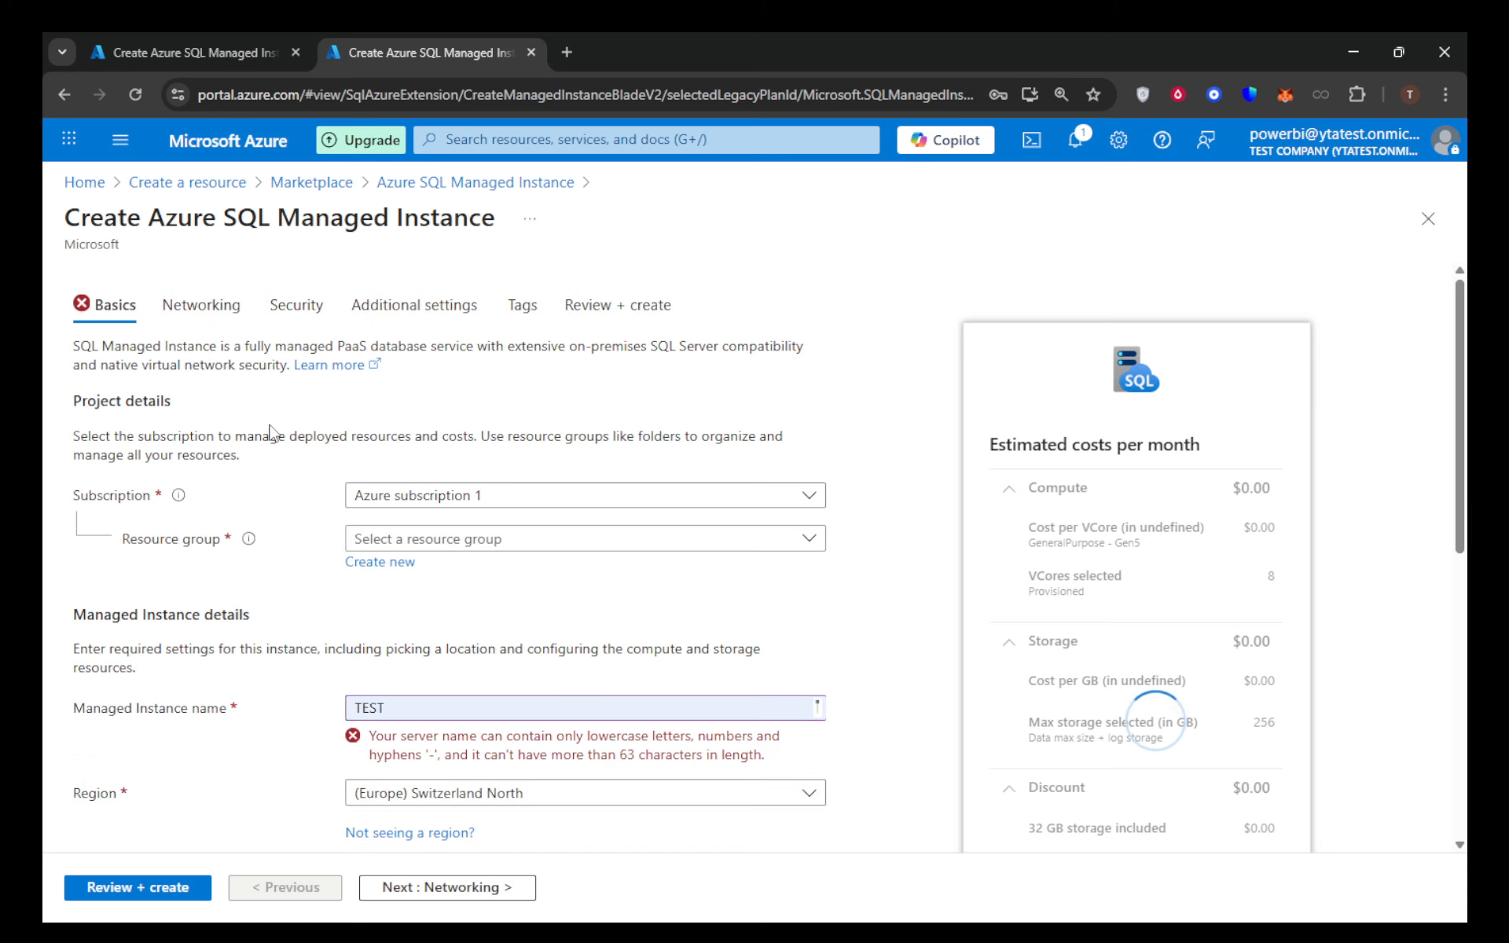
- Assign the managed instance to the existing resource group myResourceGroup under Azure subscription 1
scroll(283, 432, "down", 3)
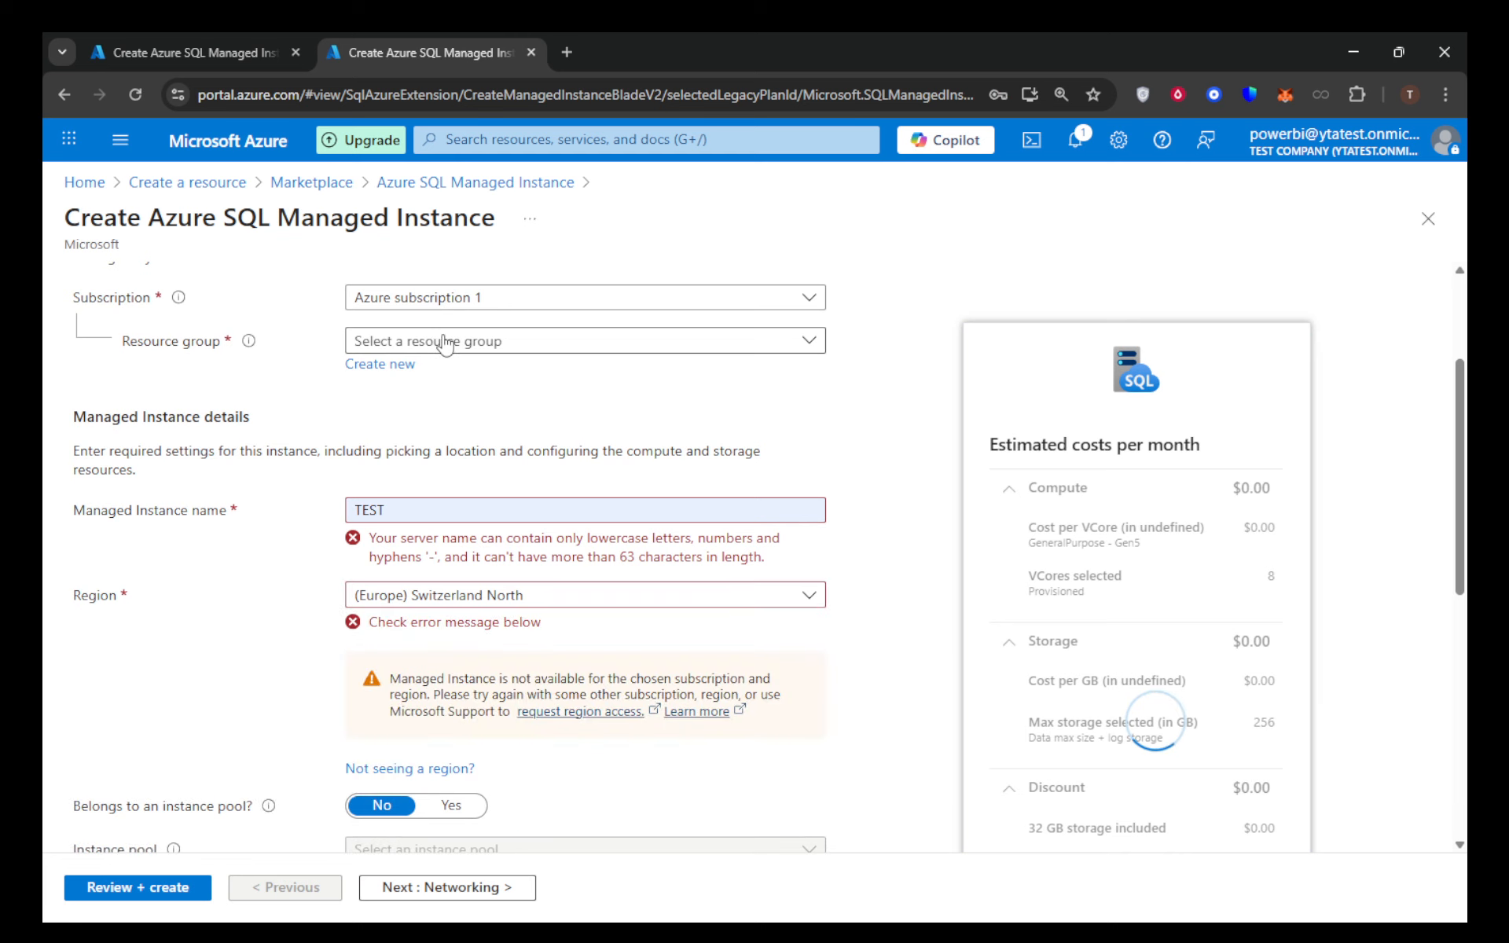
left_click(634, 305)
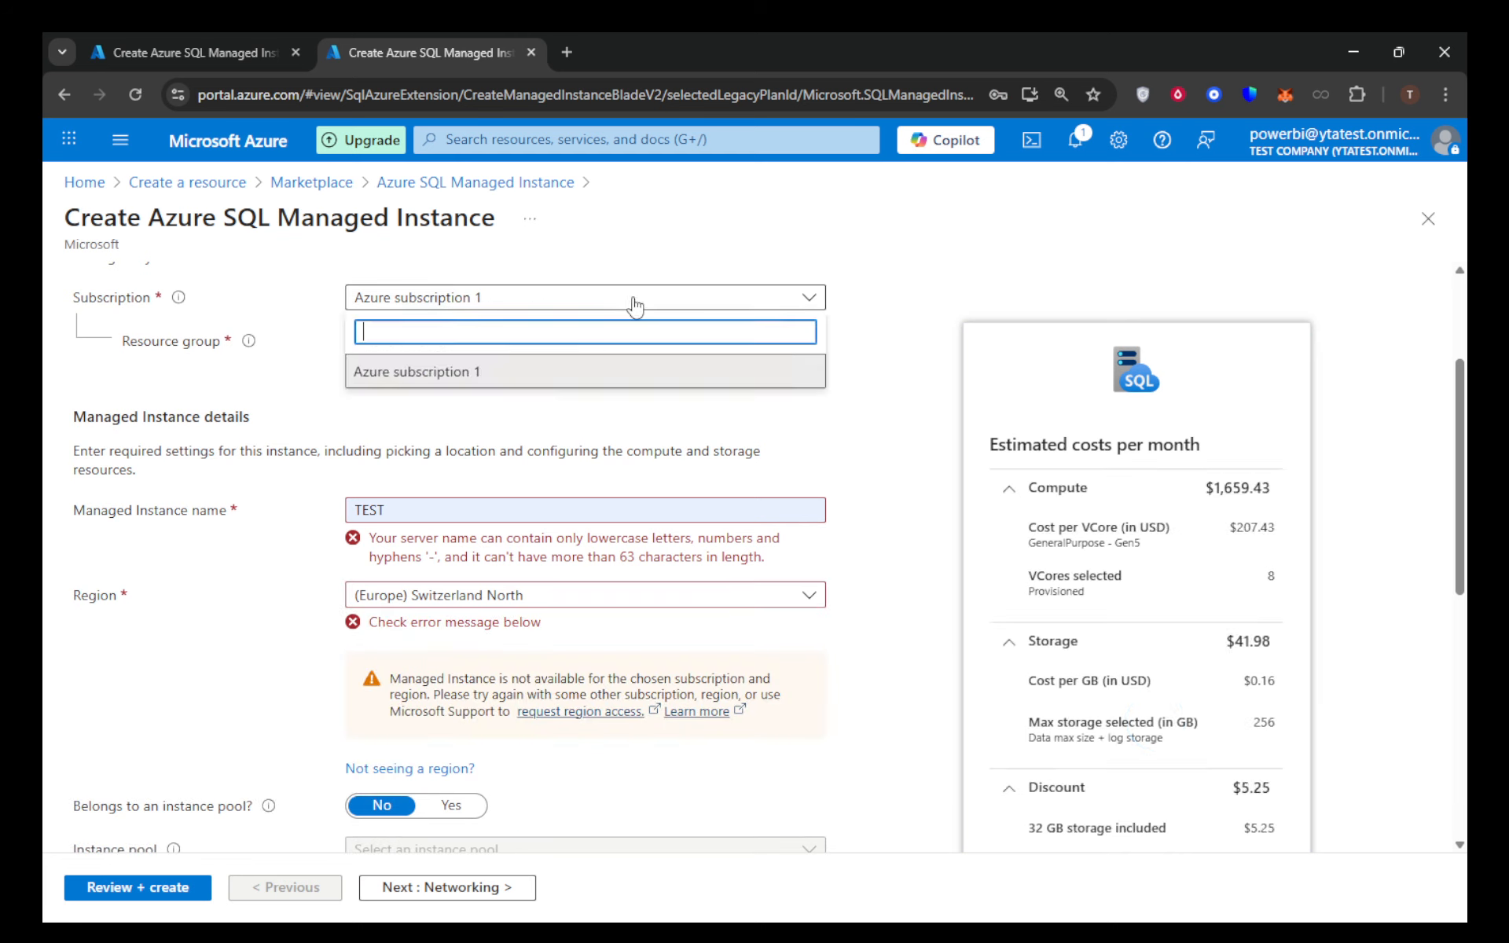
left_click(778, 238)
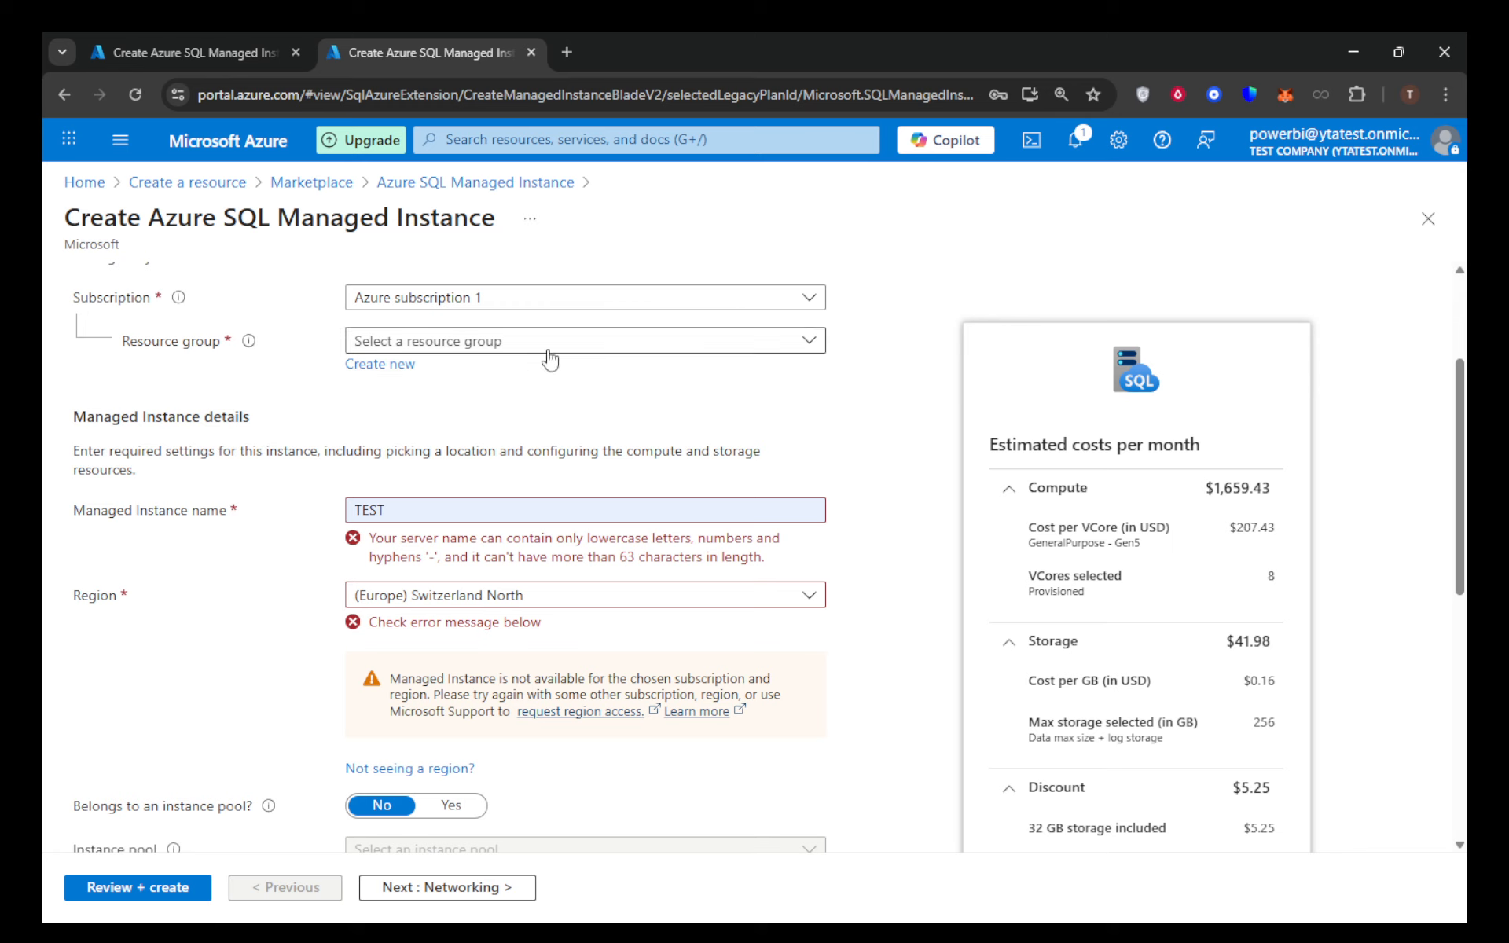
left_click(615, 348)
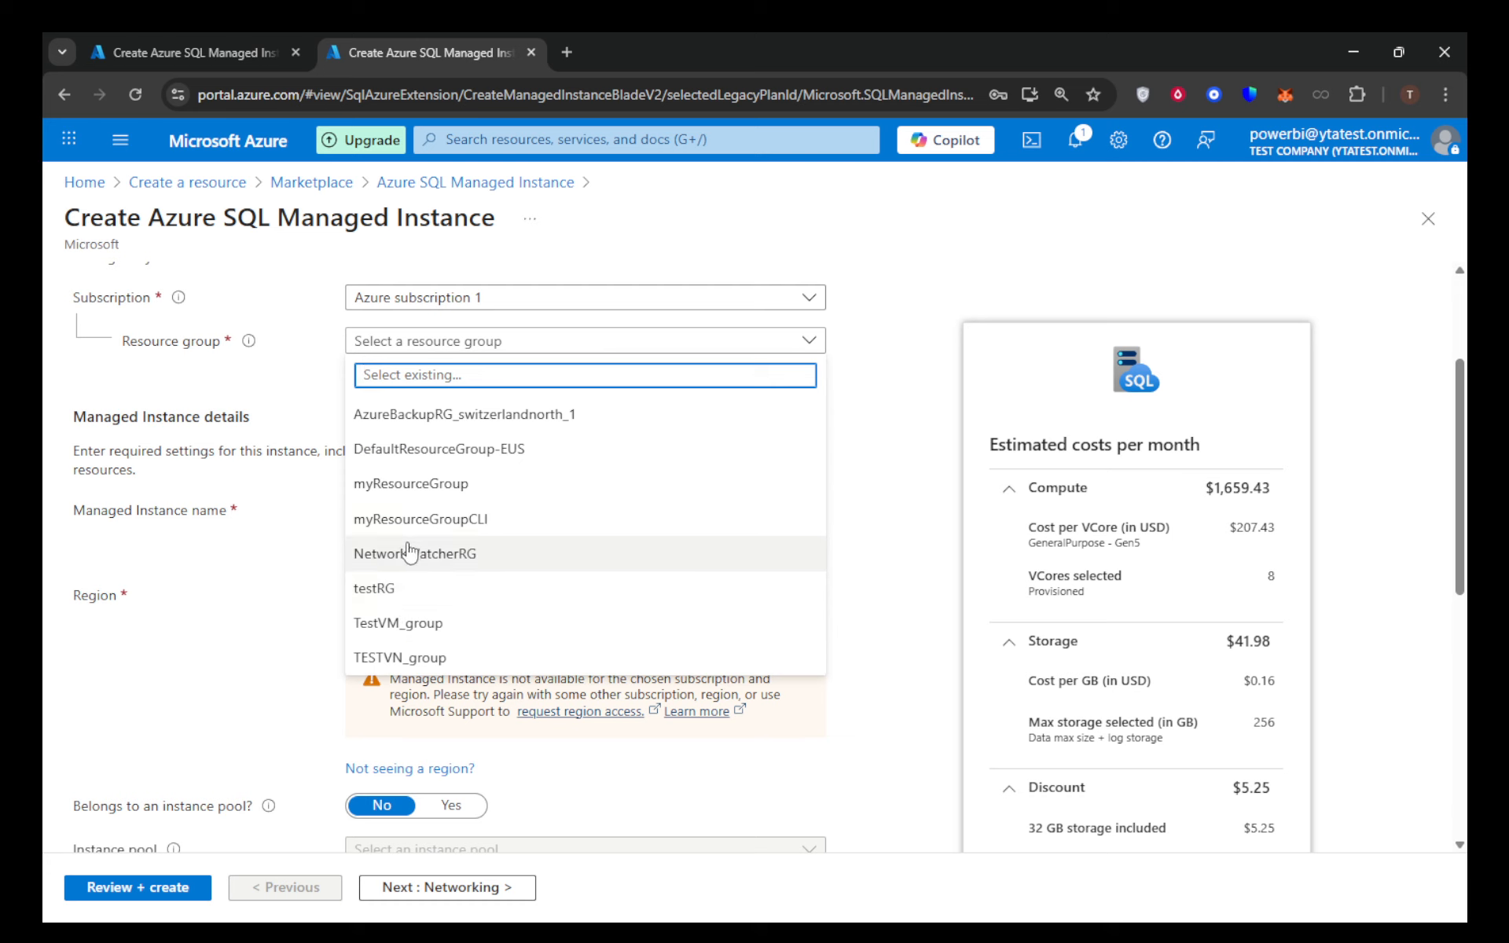
left_click(414, 495)
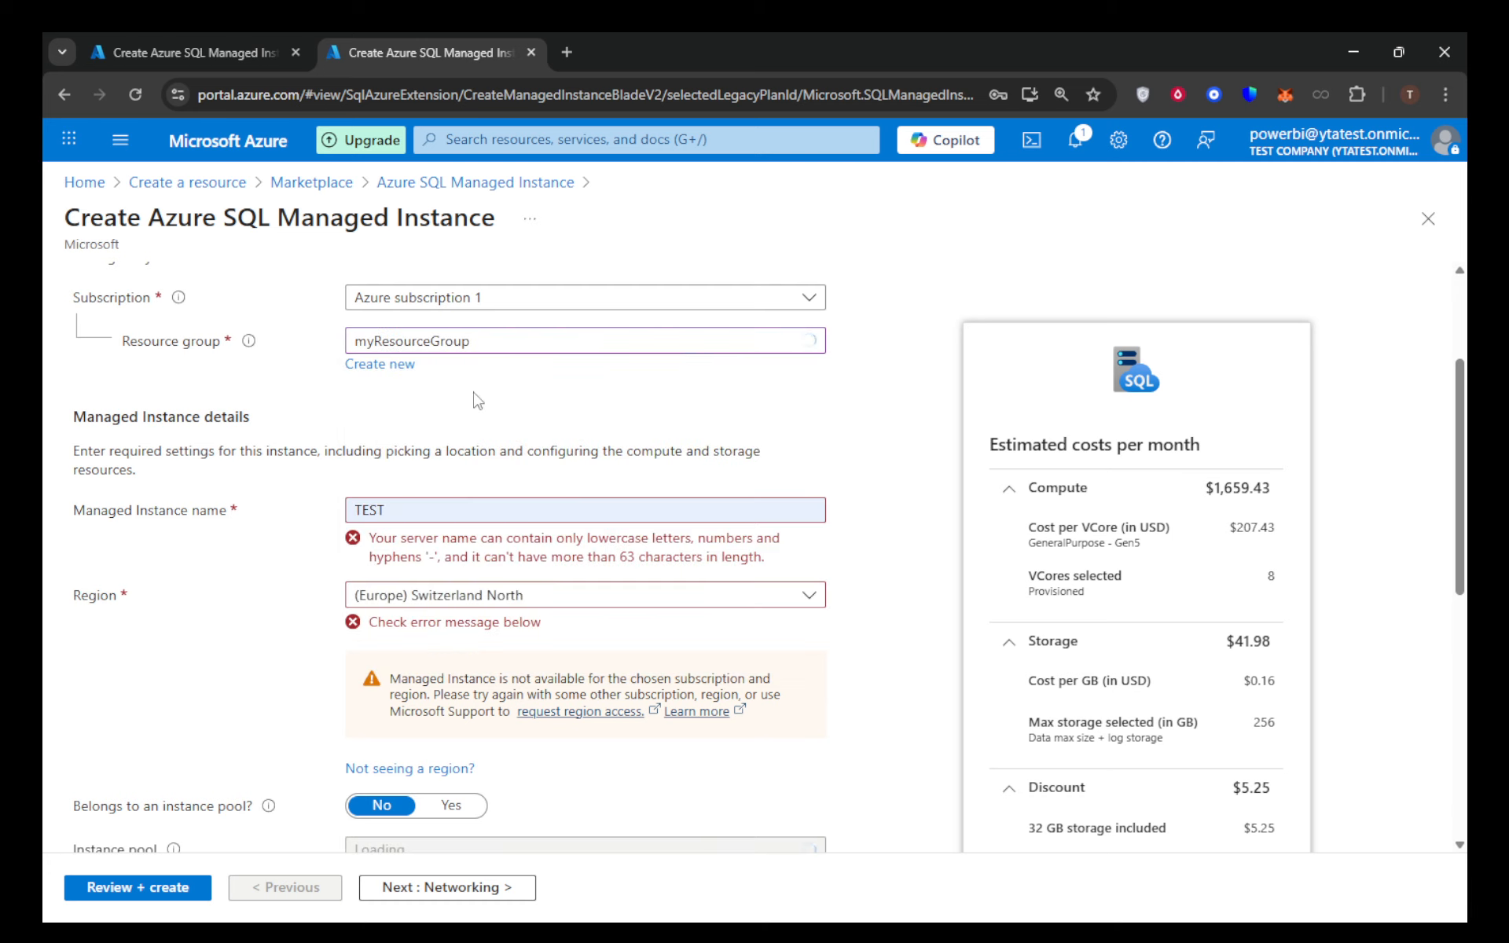
- Replace the managed instance name with test001
scroll(369, 393, "down", 3)
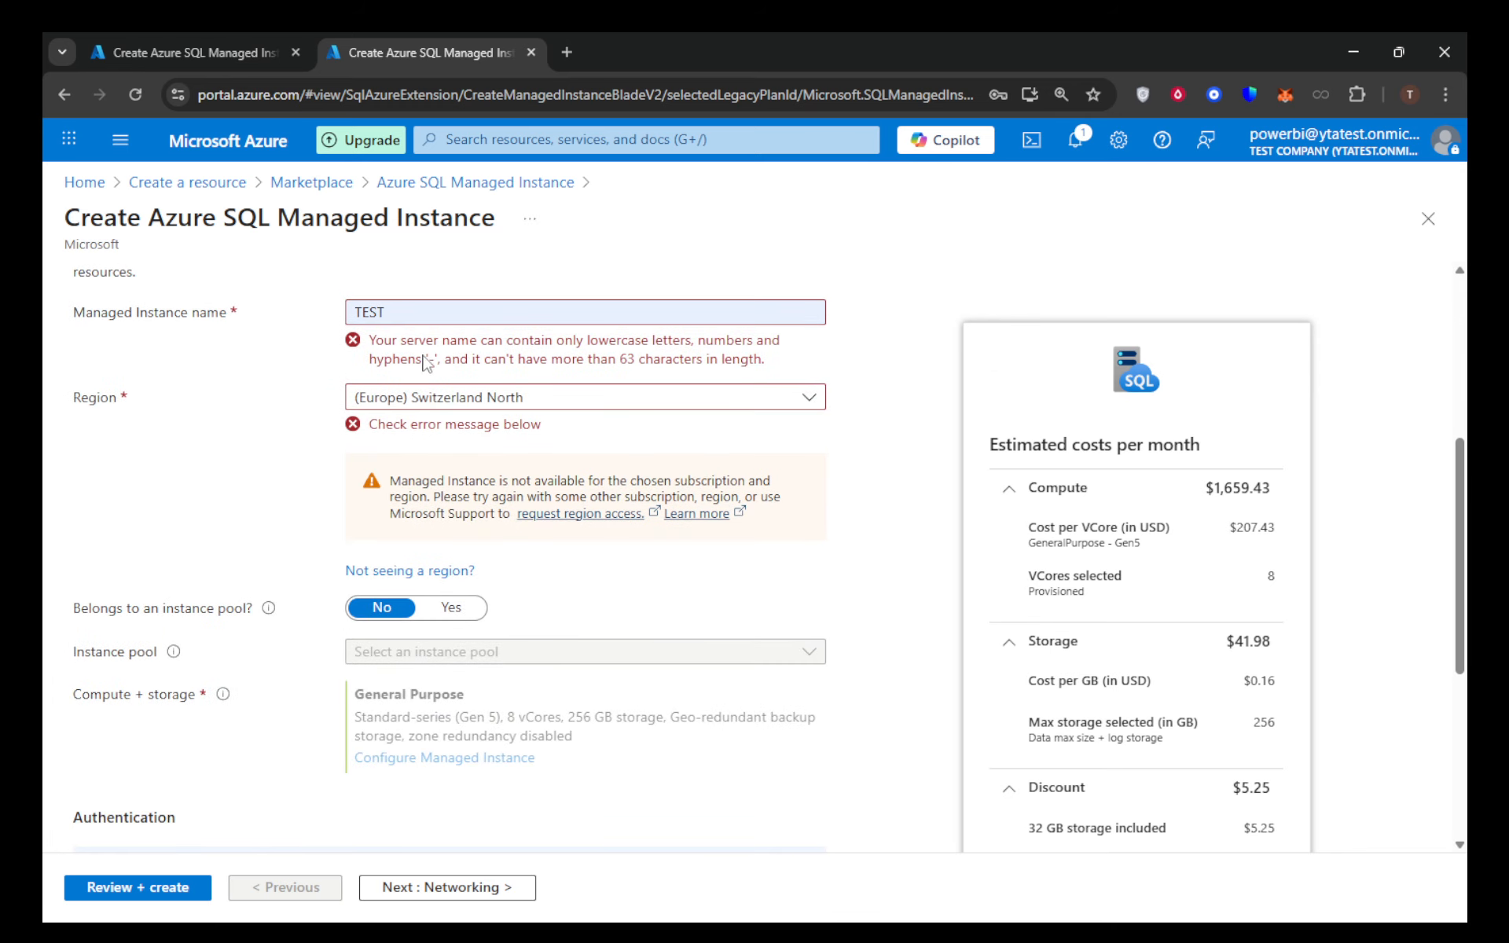
left_click(432, 311)
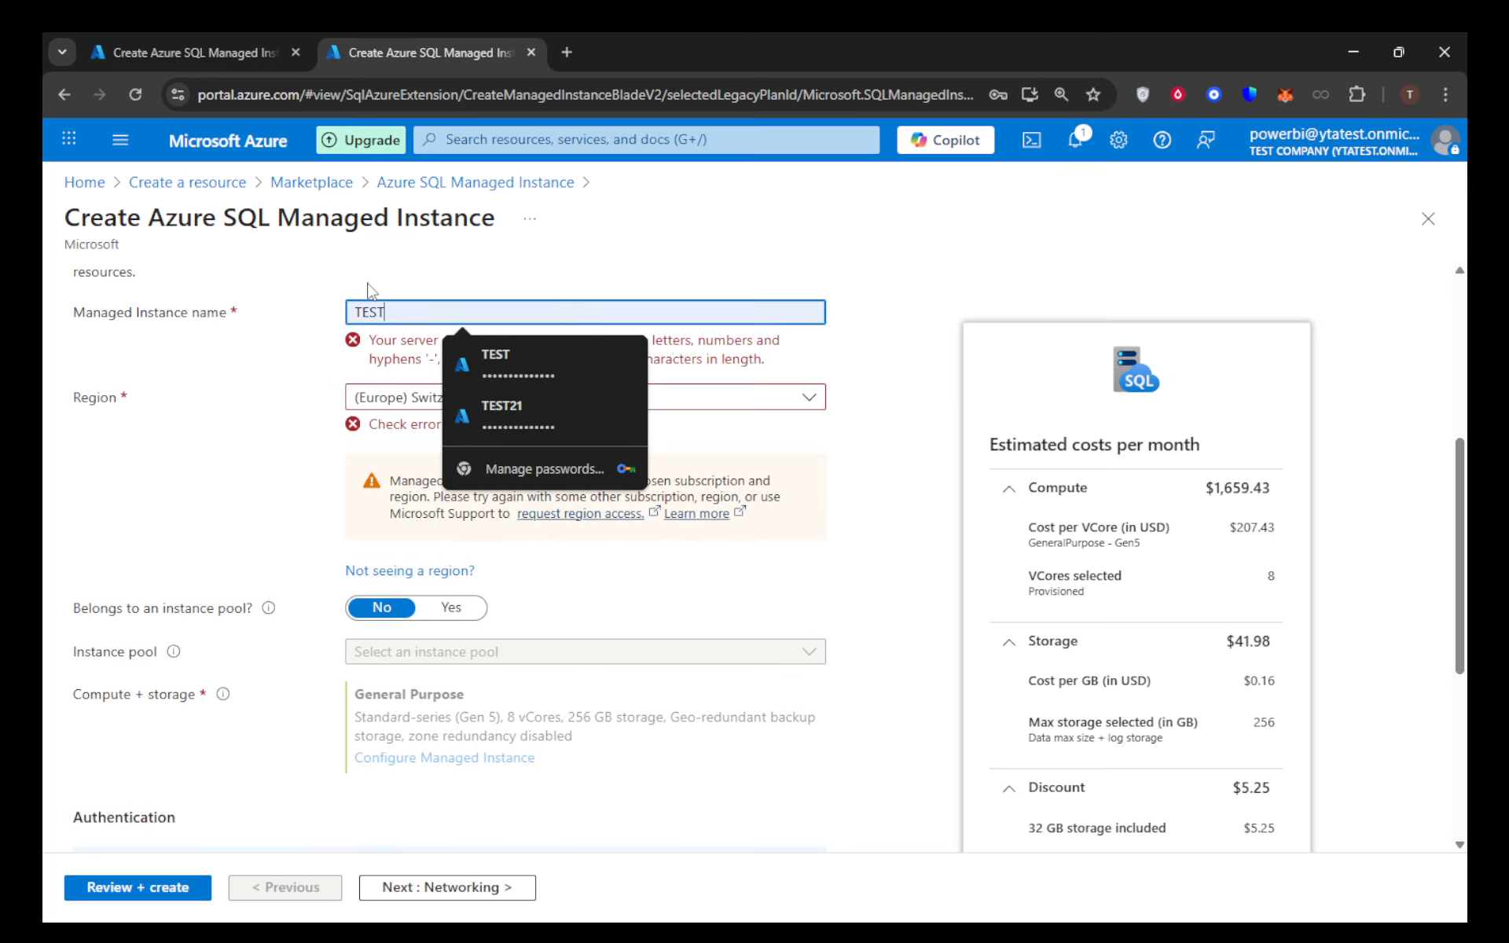
left_click(367, 284)
left_click_drag(418, 315, 351, 312)
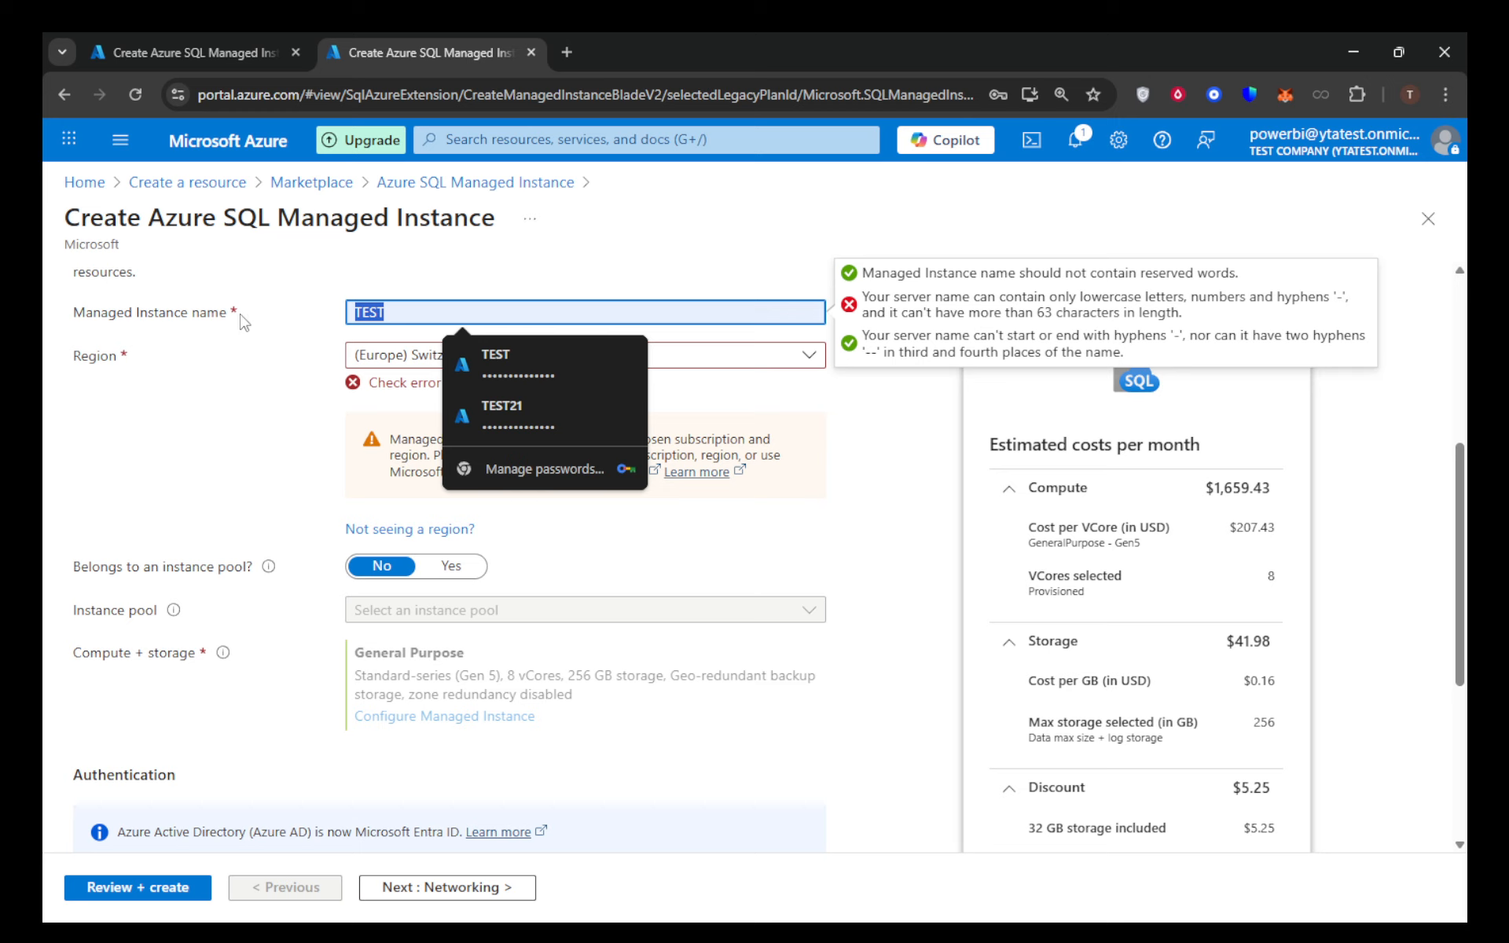
type("TE")
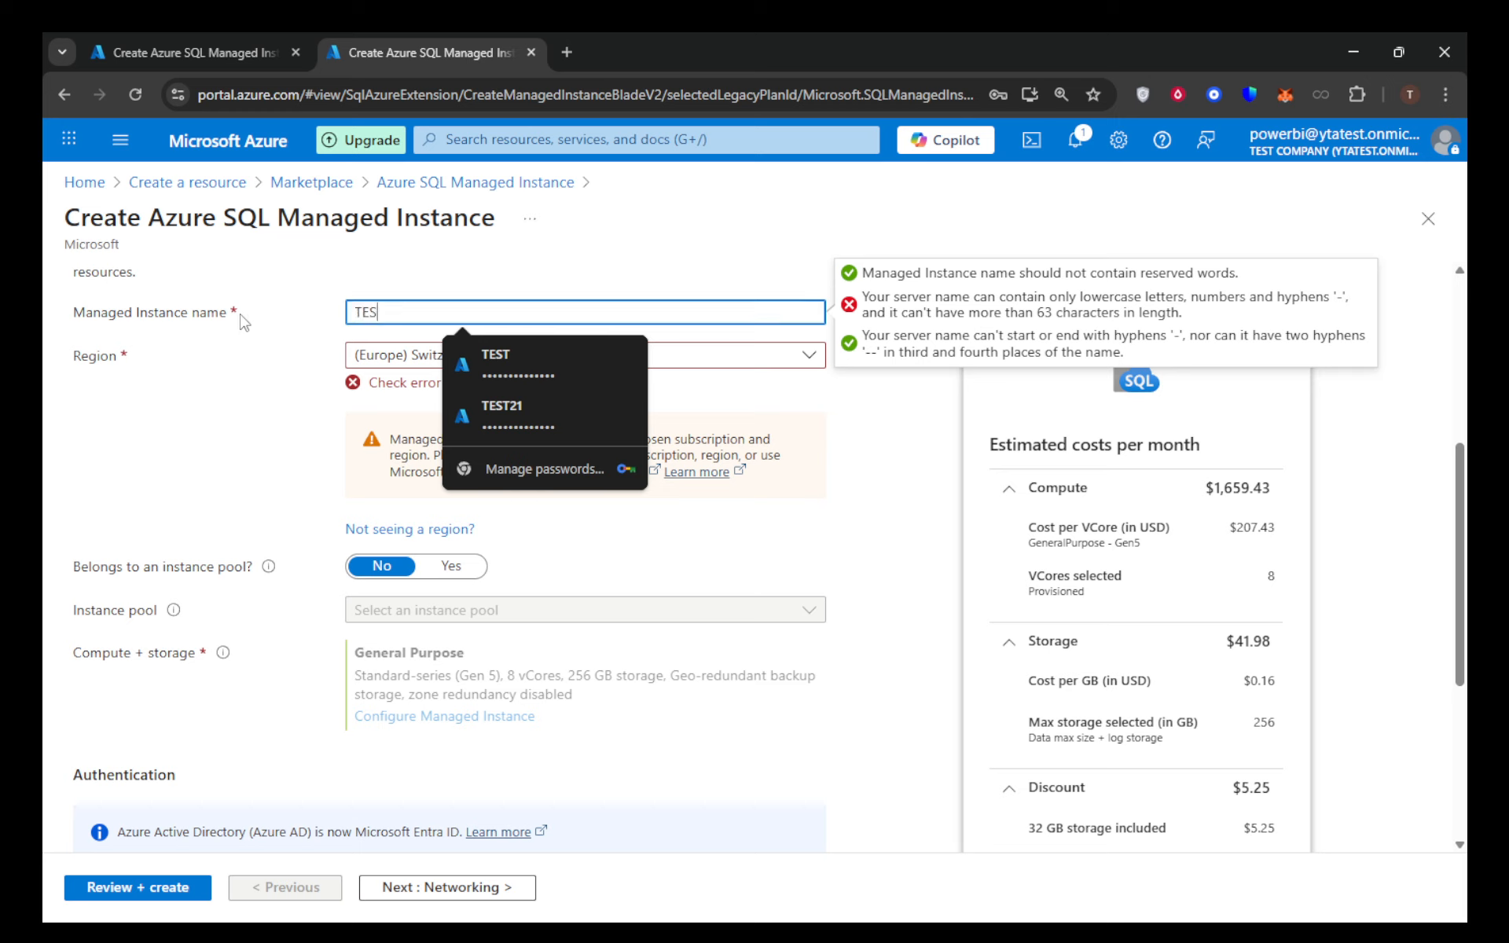
key("BackSpace")
type("test001")
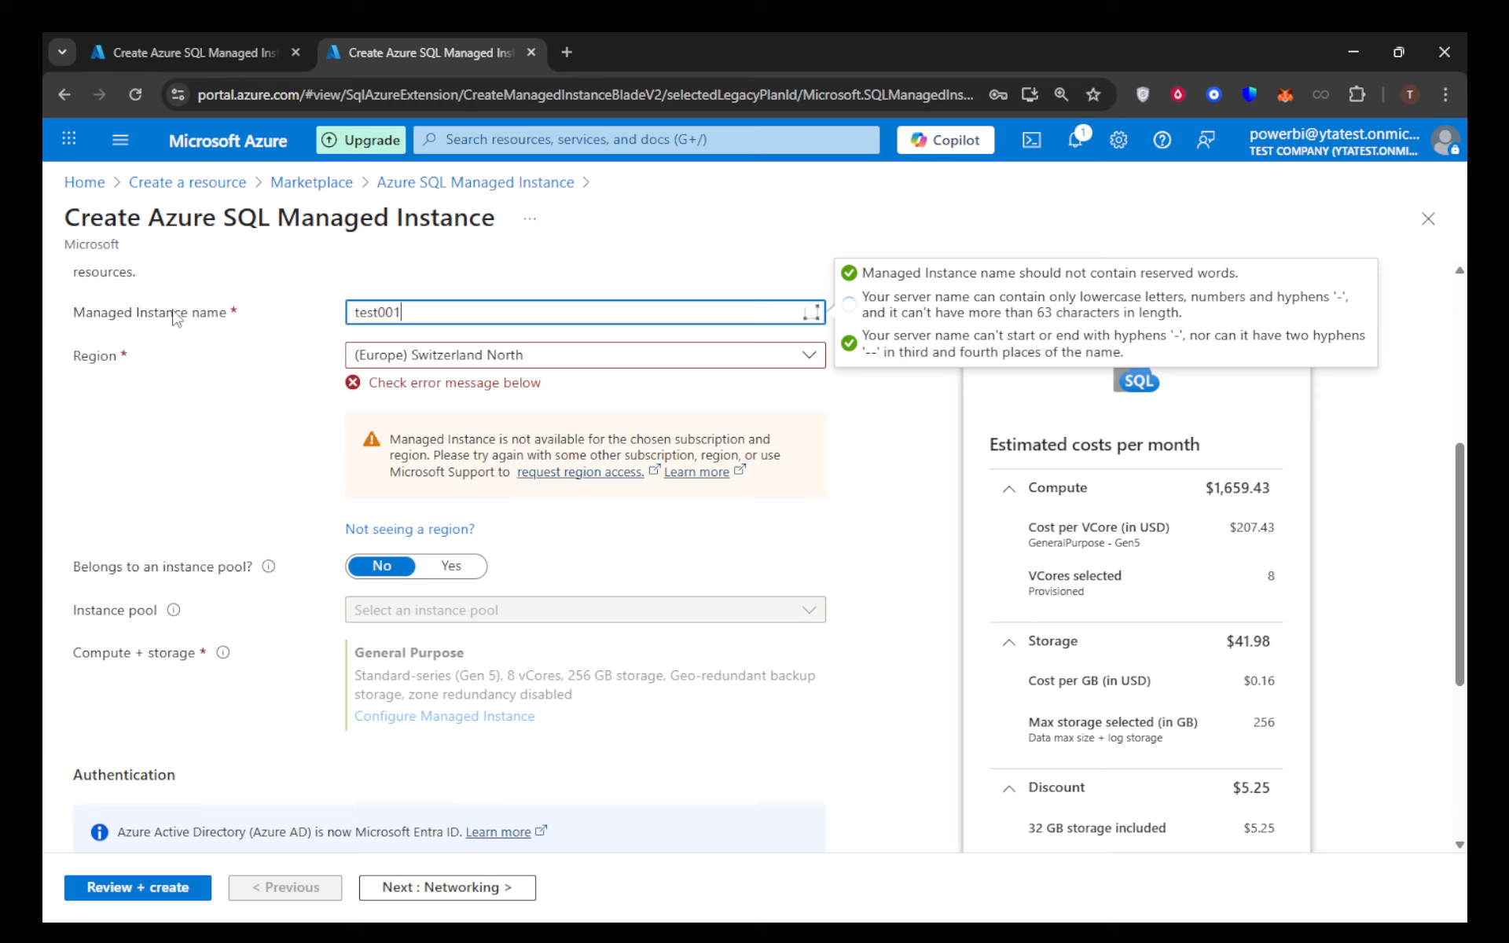
- Set the managed instance's region to (US) East US 2 and check the remaining basic settings
left_click(497, 358)
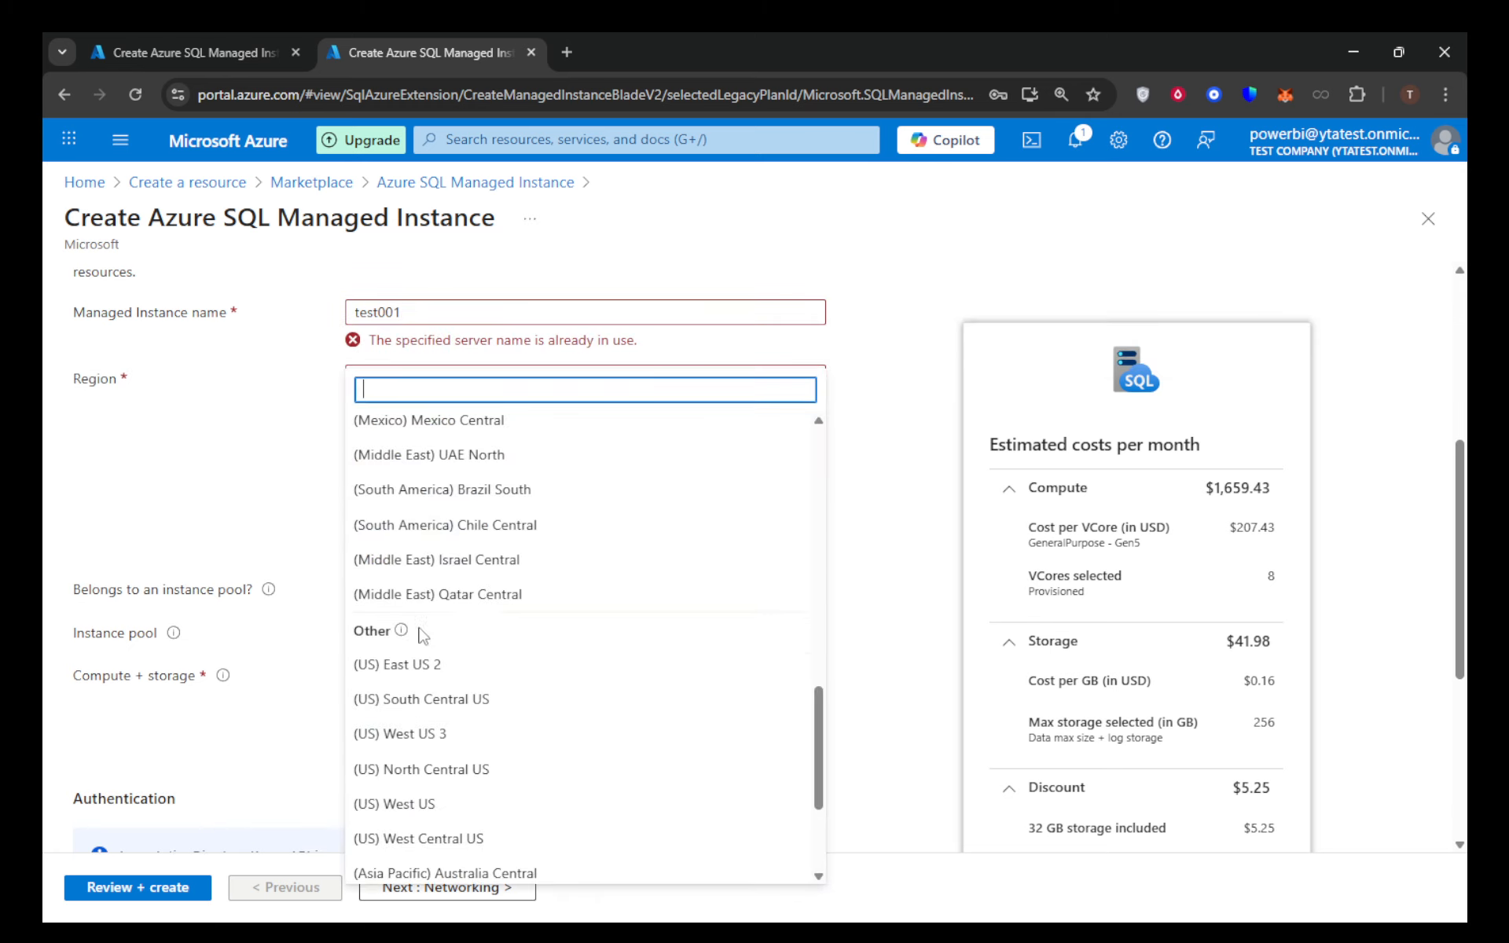
left_click(419, 665)
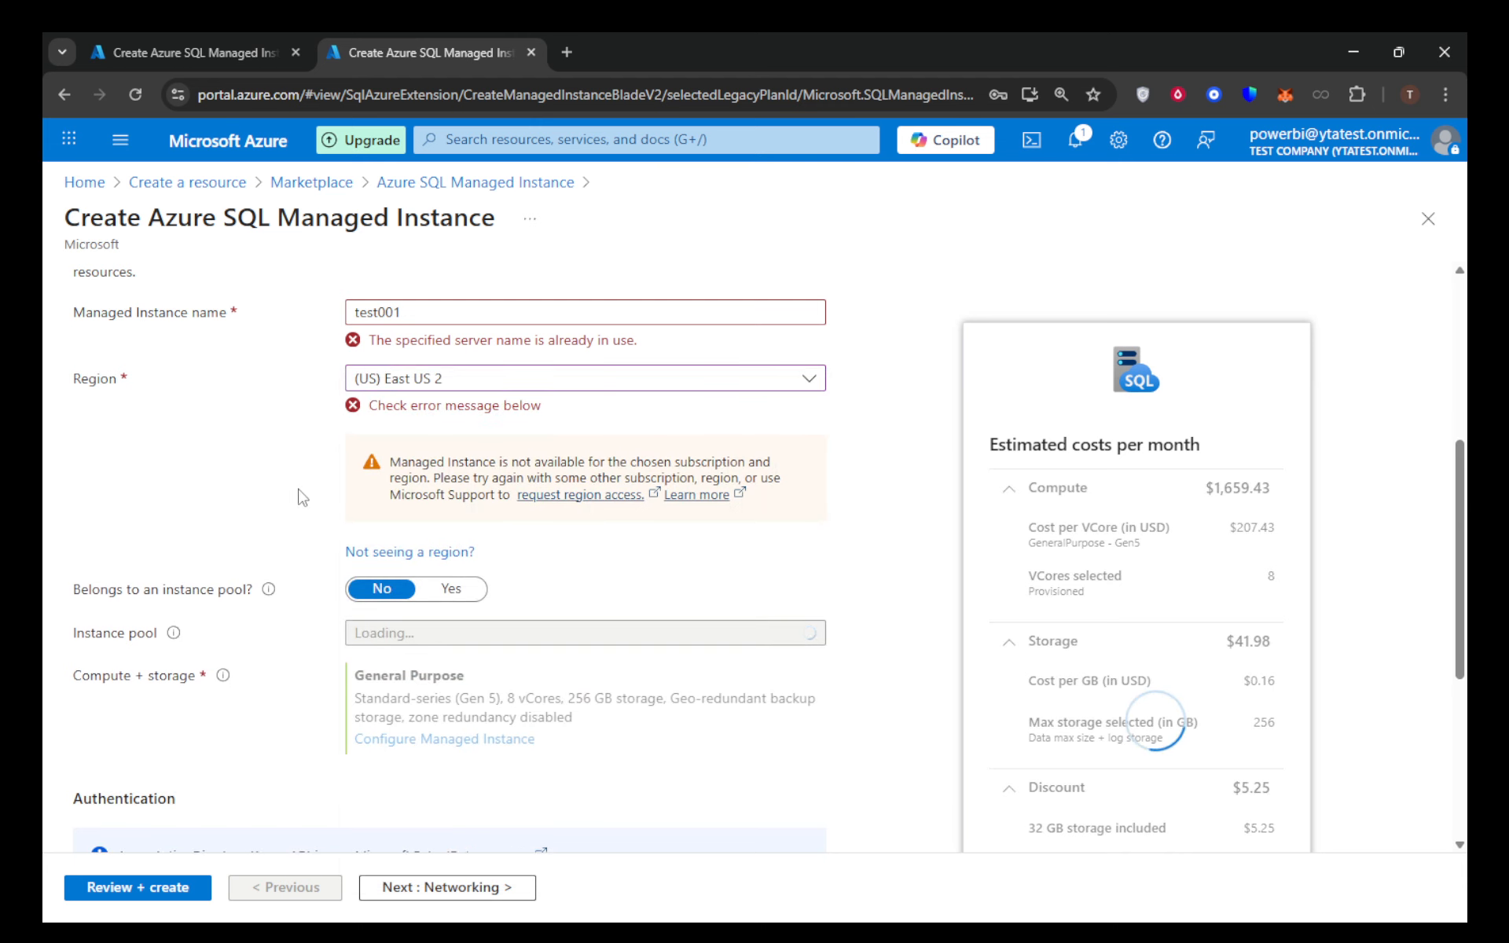
scroll(303, 503, "down", 4)
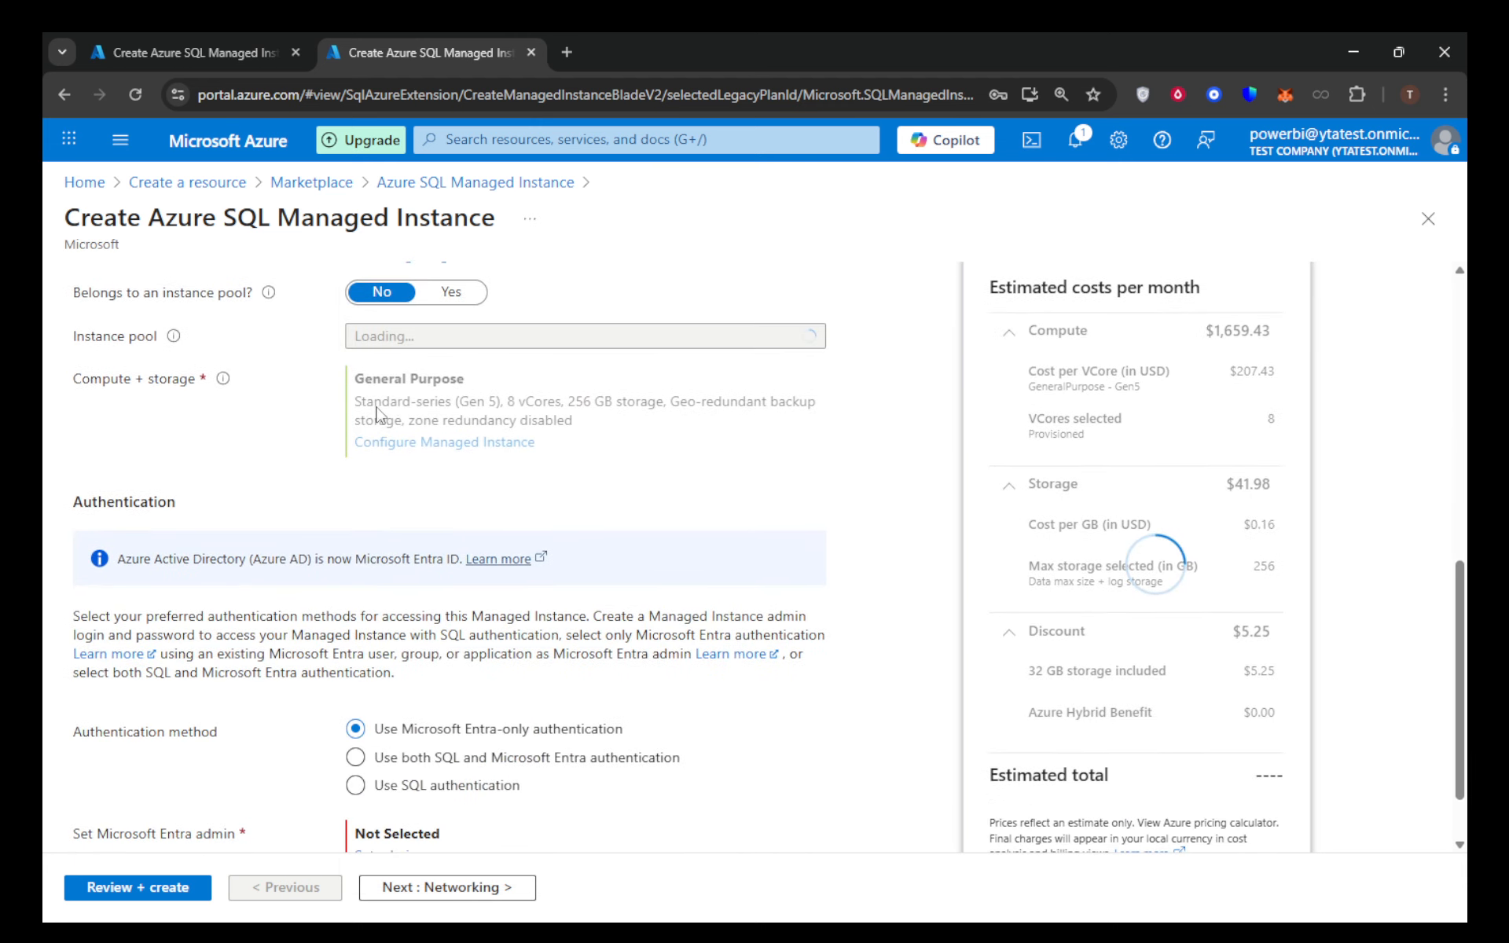
scroll(377, 420, "up", 1)
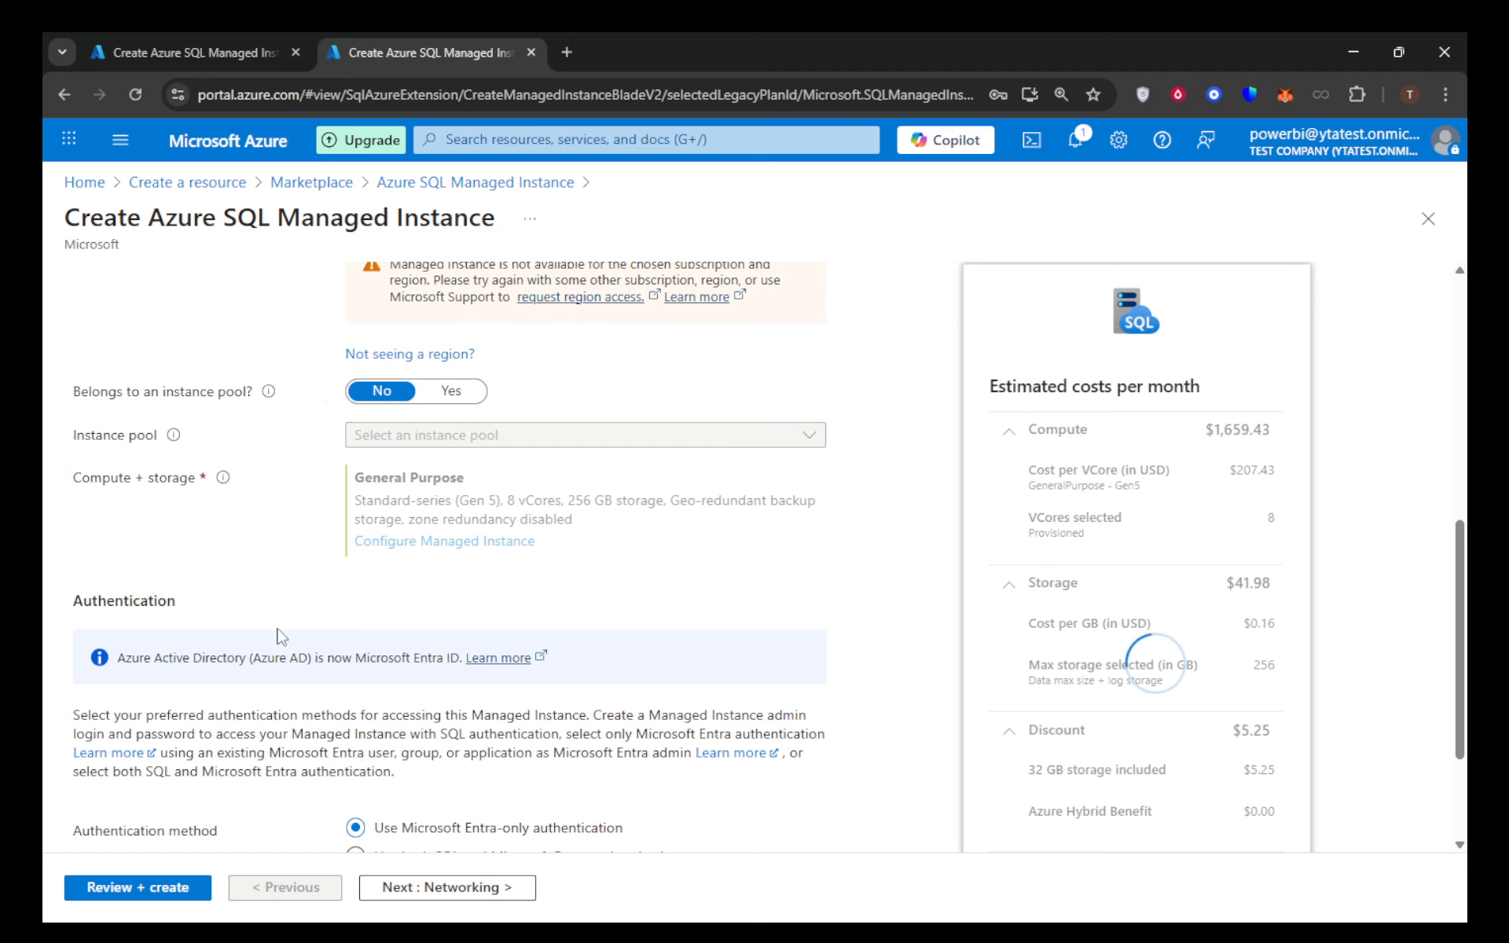
- Proceed to the networking settings and keep the VNet-local endpoint connection type at Proxy (Default)
left_click(451, 891)
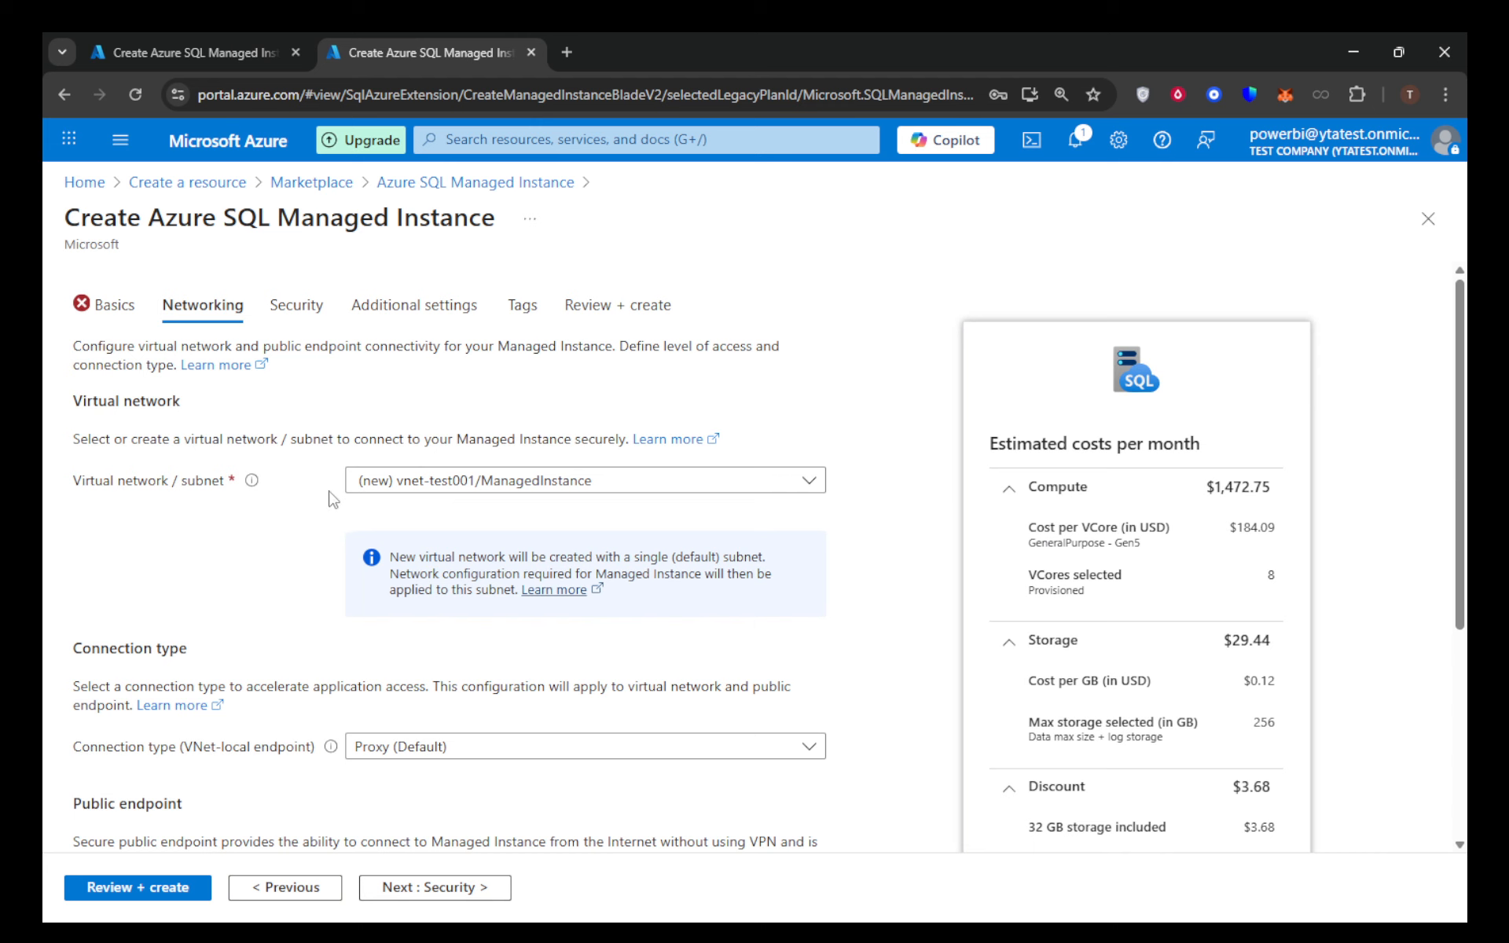
scroll(550, 472, "down", 1)
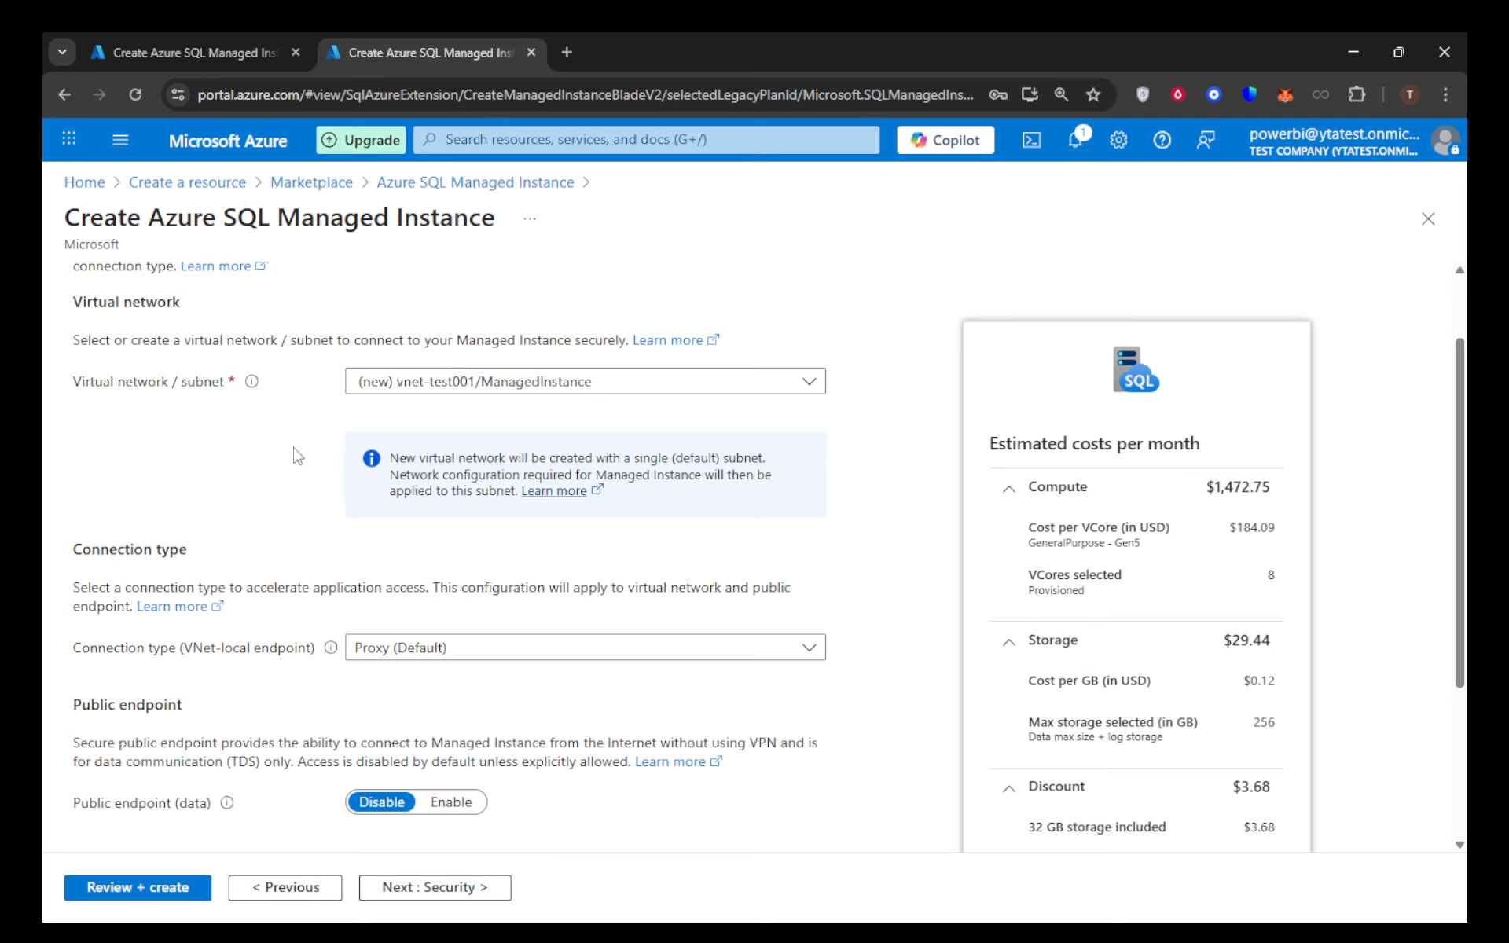
scroll(295, 462, "down", 2)
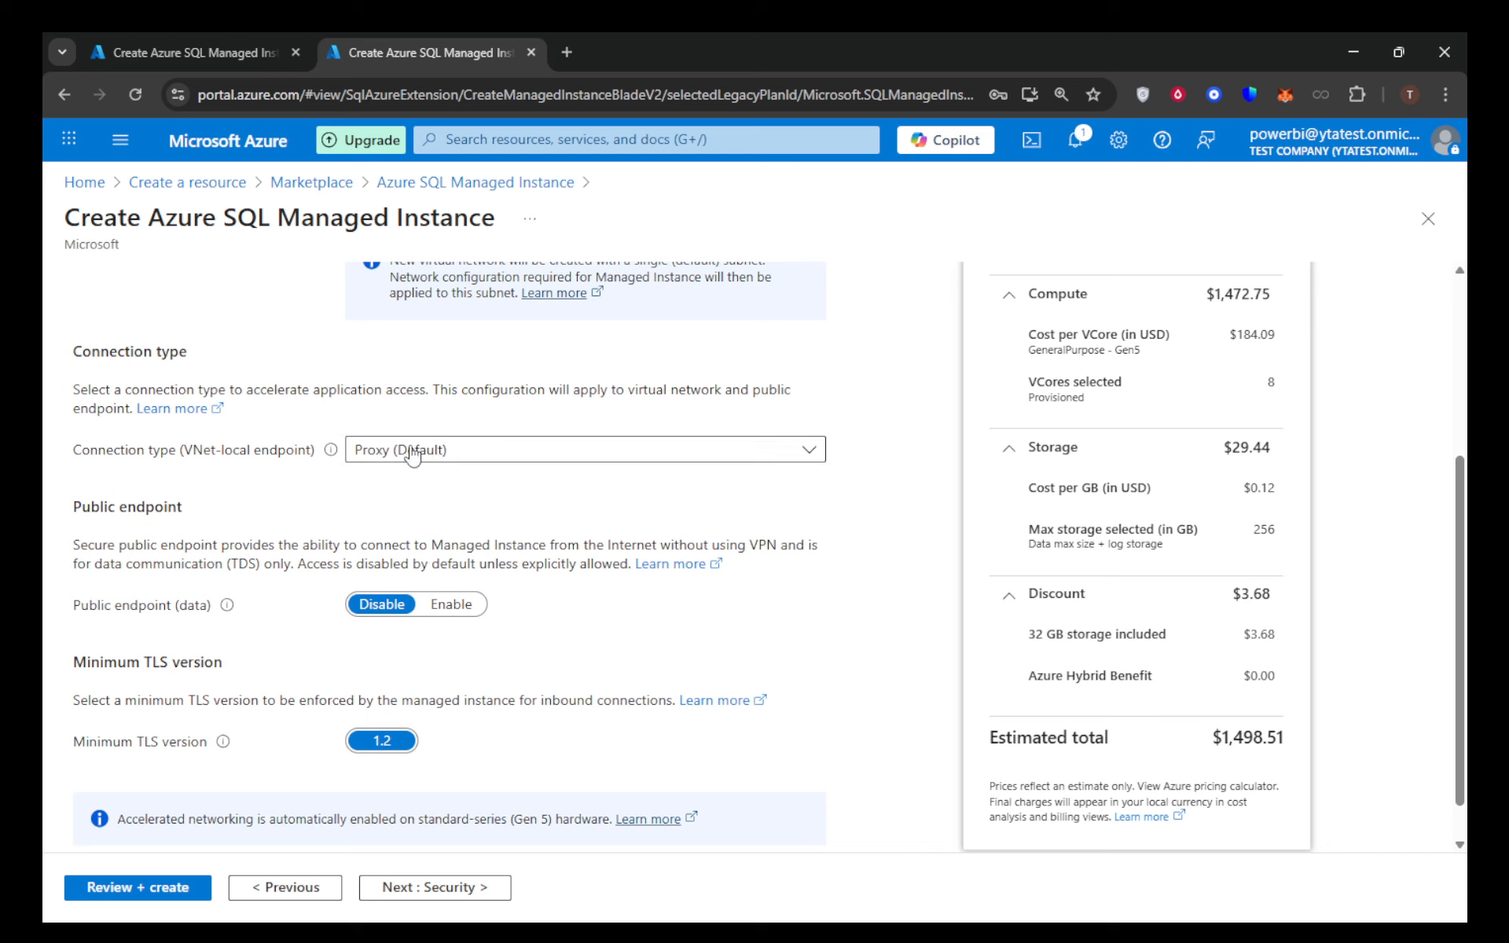
left_click(473, 462)
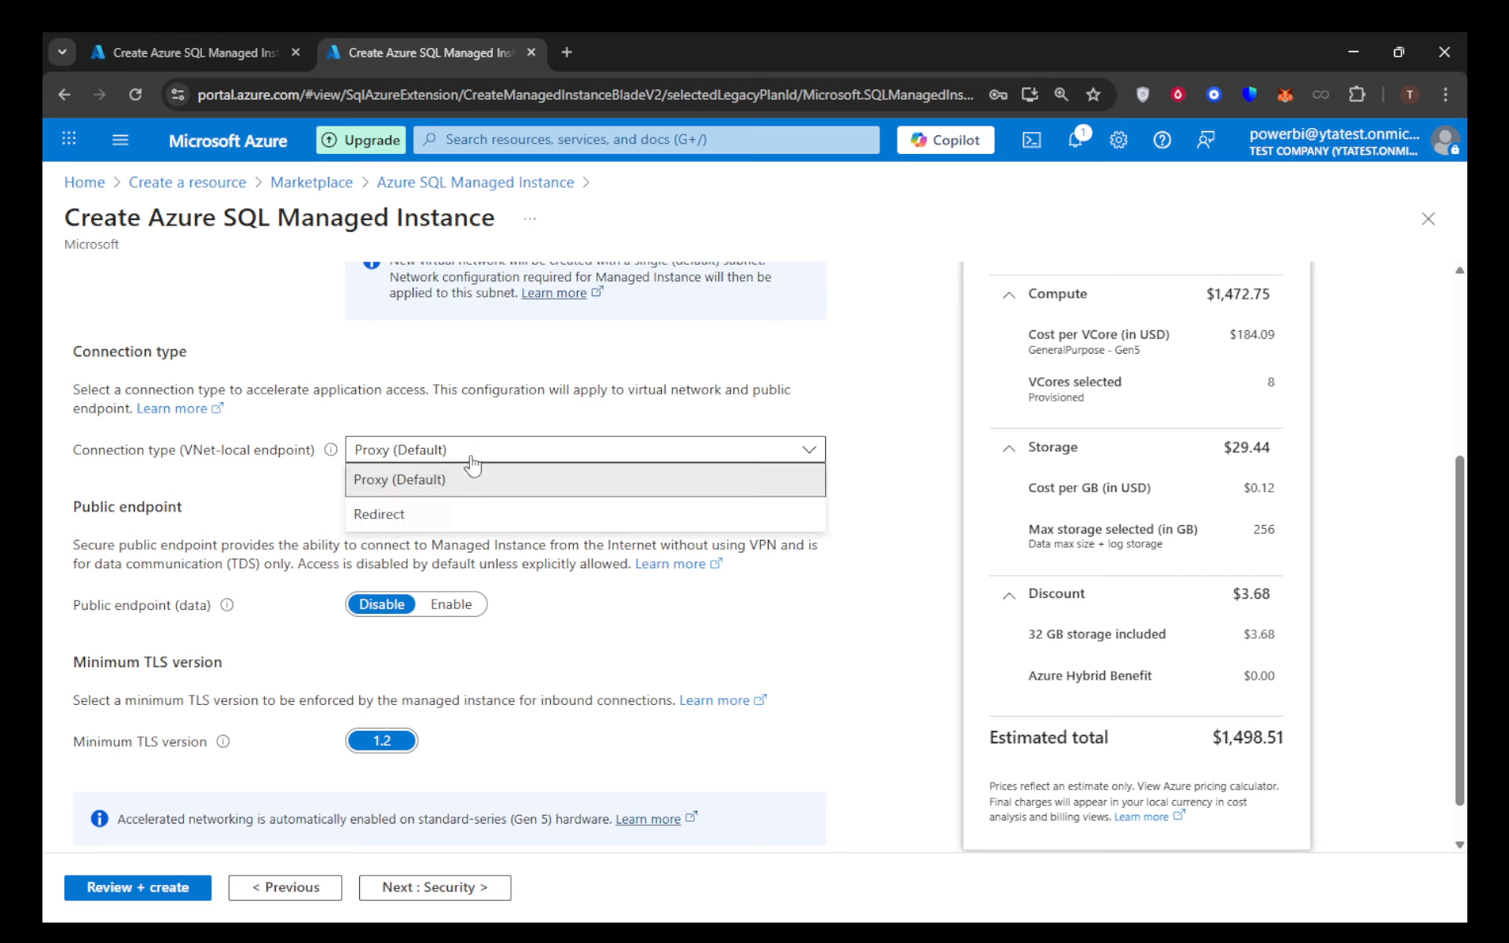
left_click(472, 463)
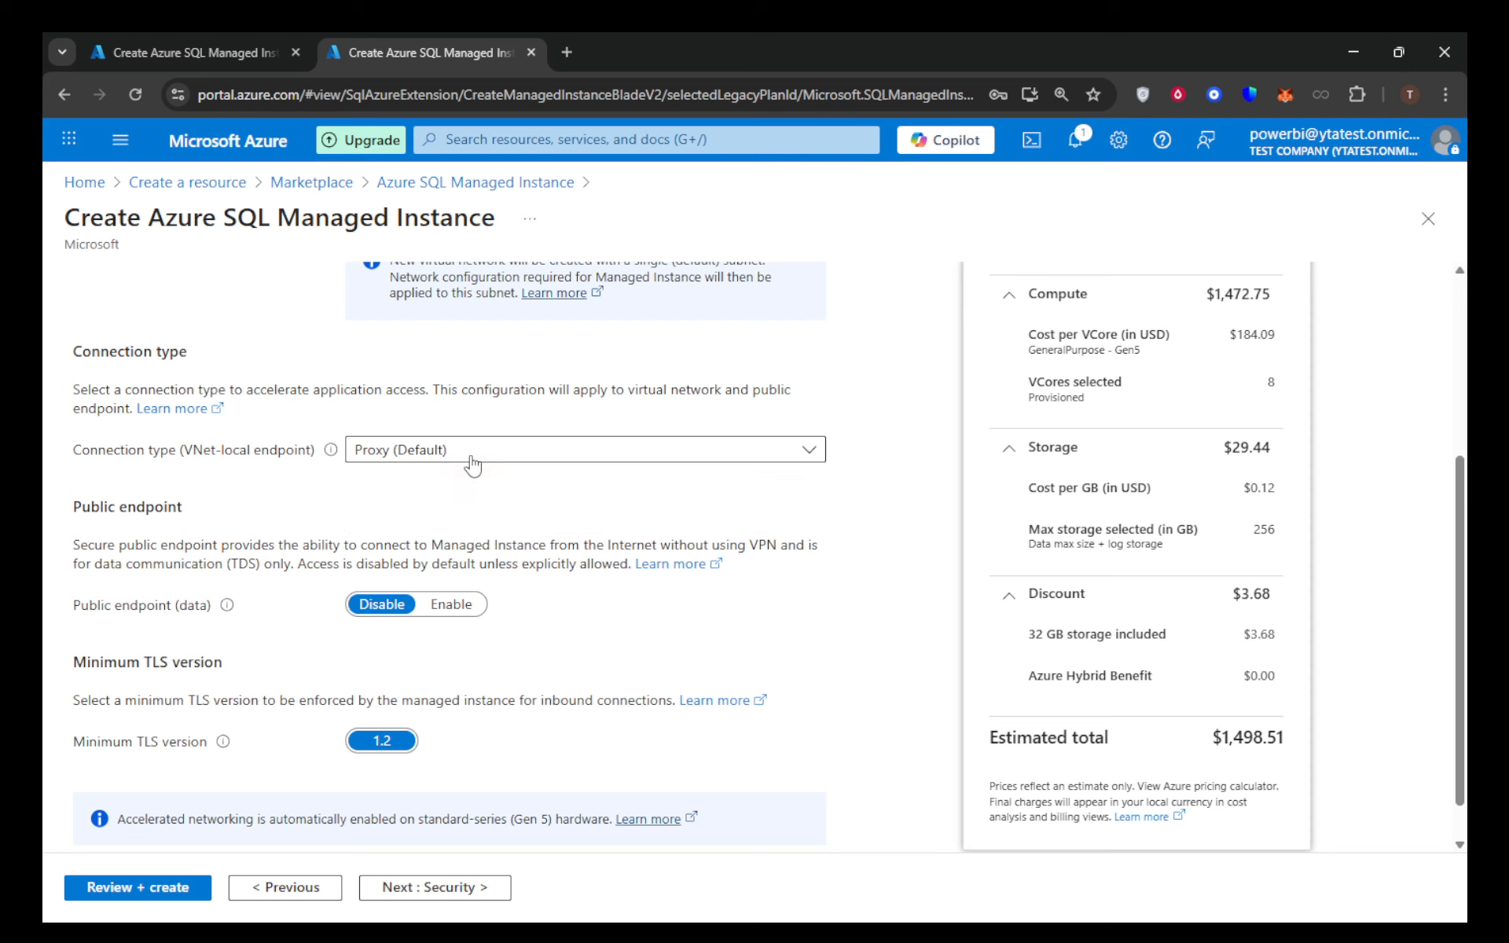
scroll(259, 485, "down", 1)
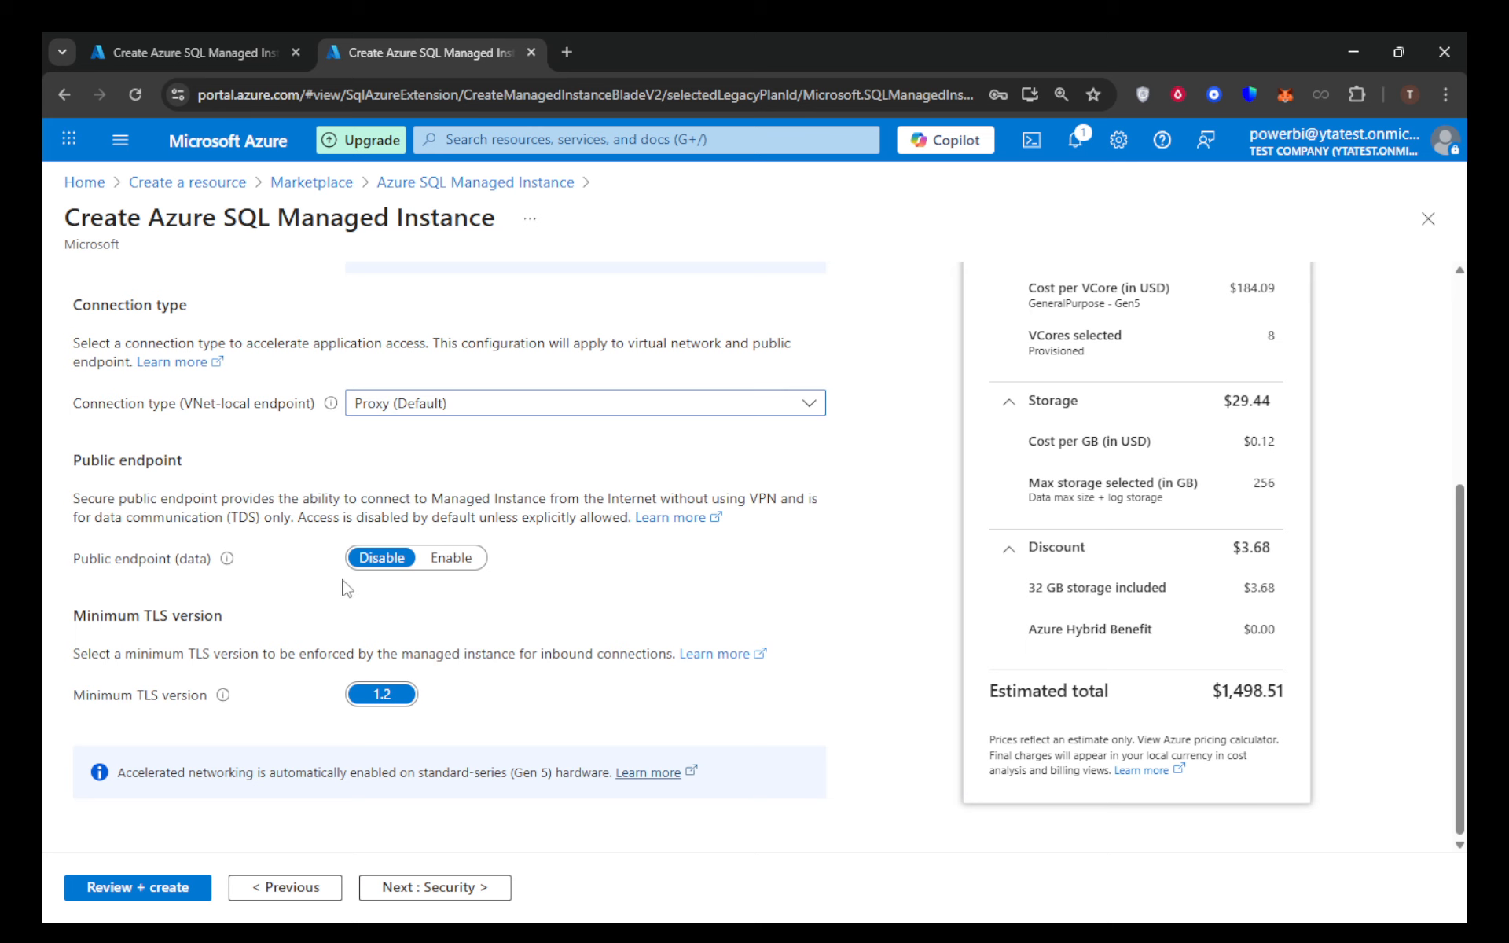
- Proceed to the security settings and examine the Defender, identity and transparent data encryption options
left_click(474, 886)
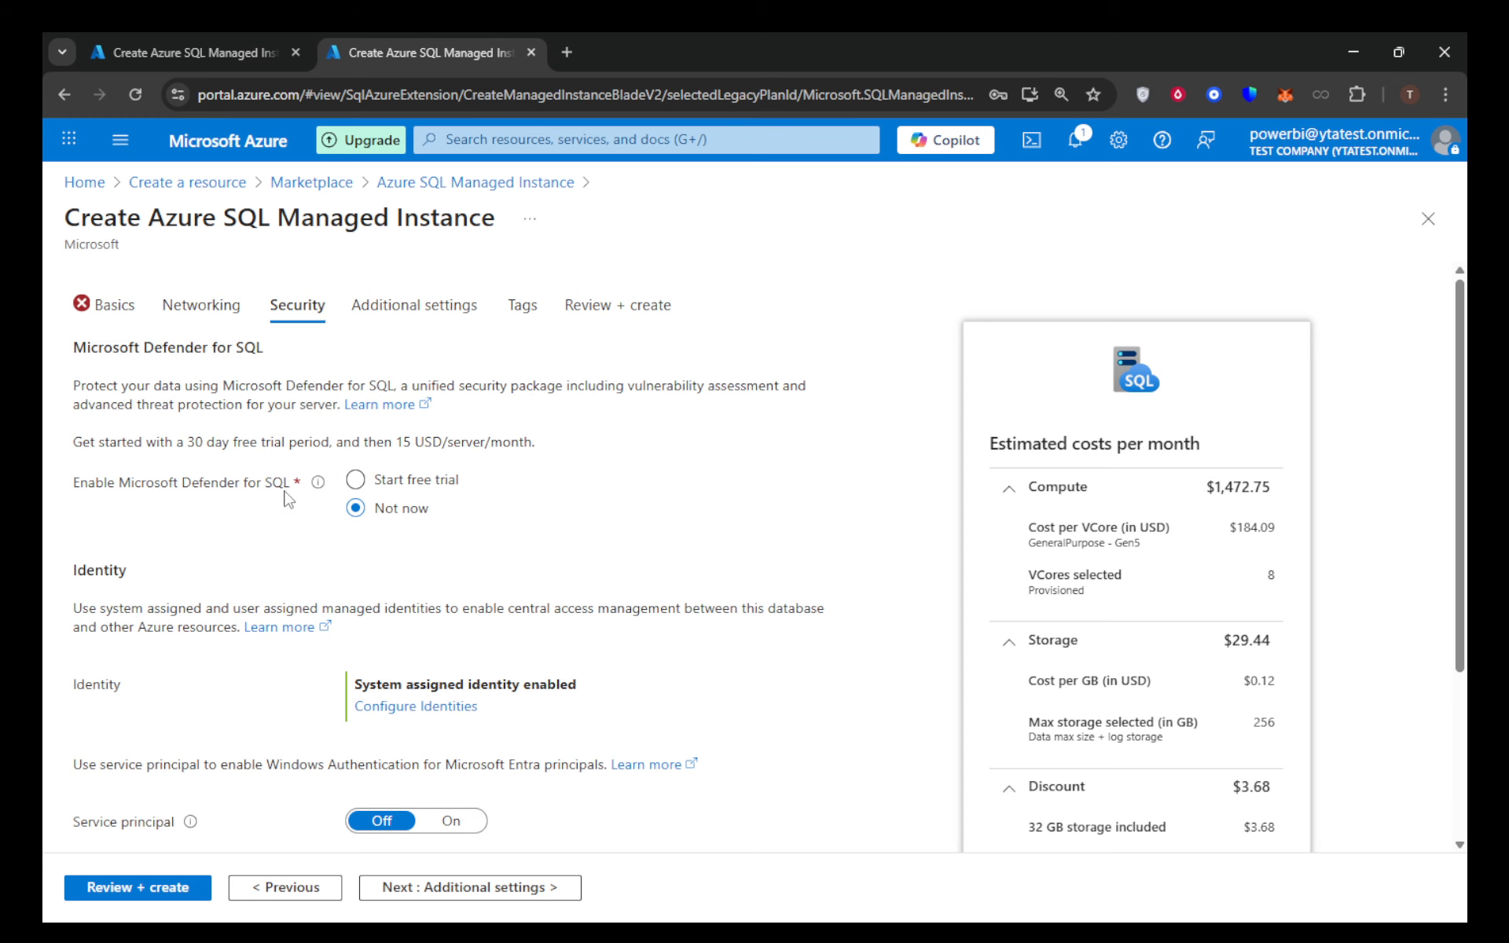
scroll(288, 499, "down", 3)
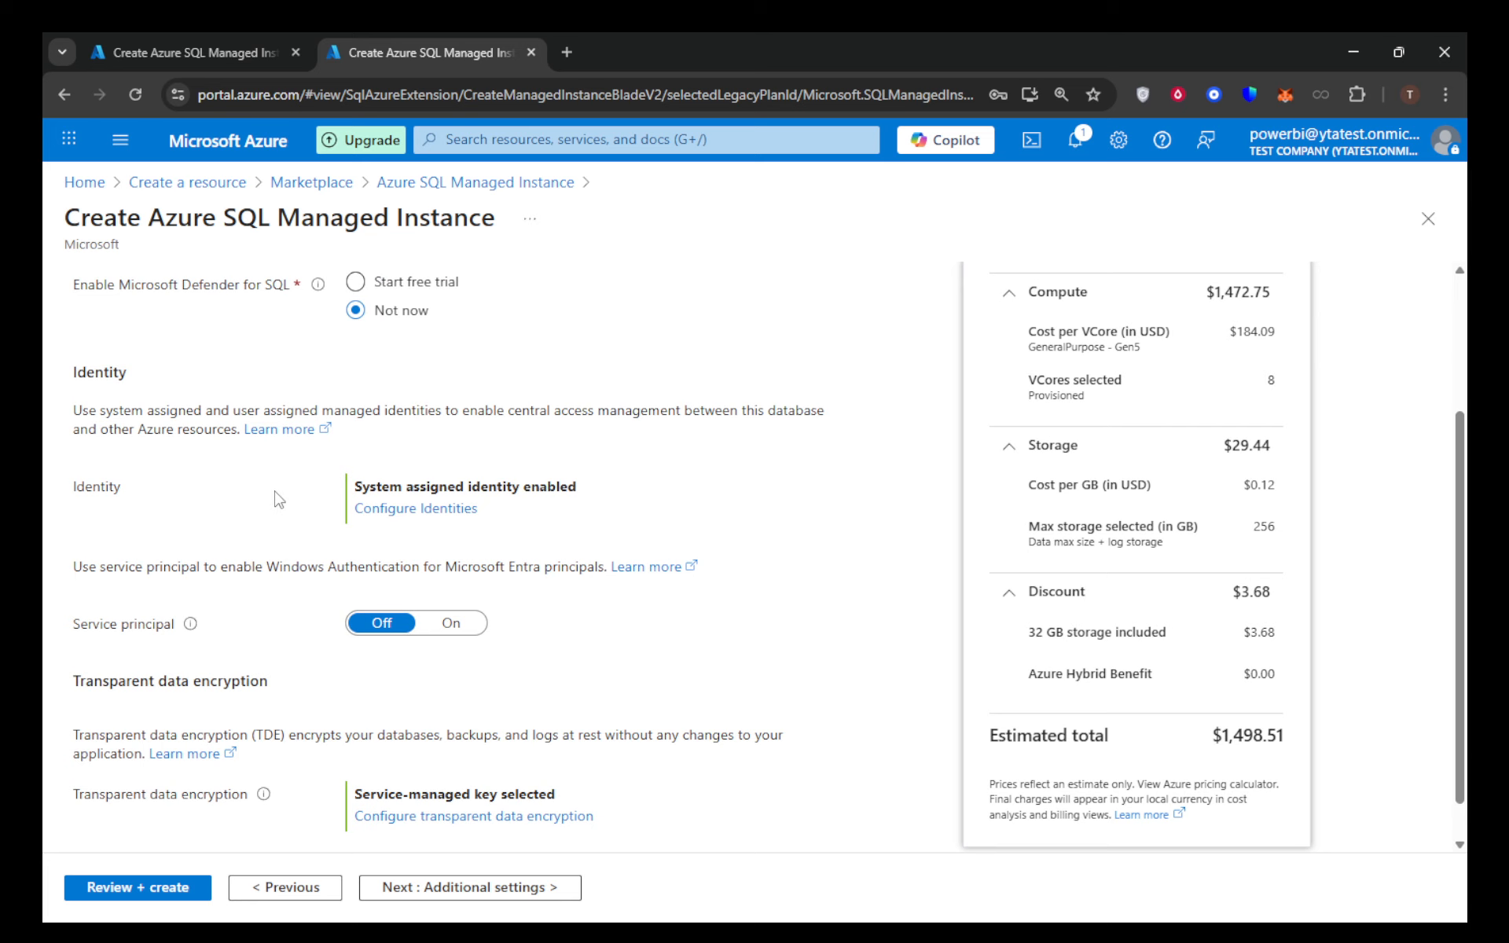
scroll(278, 499, "down", 1)
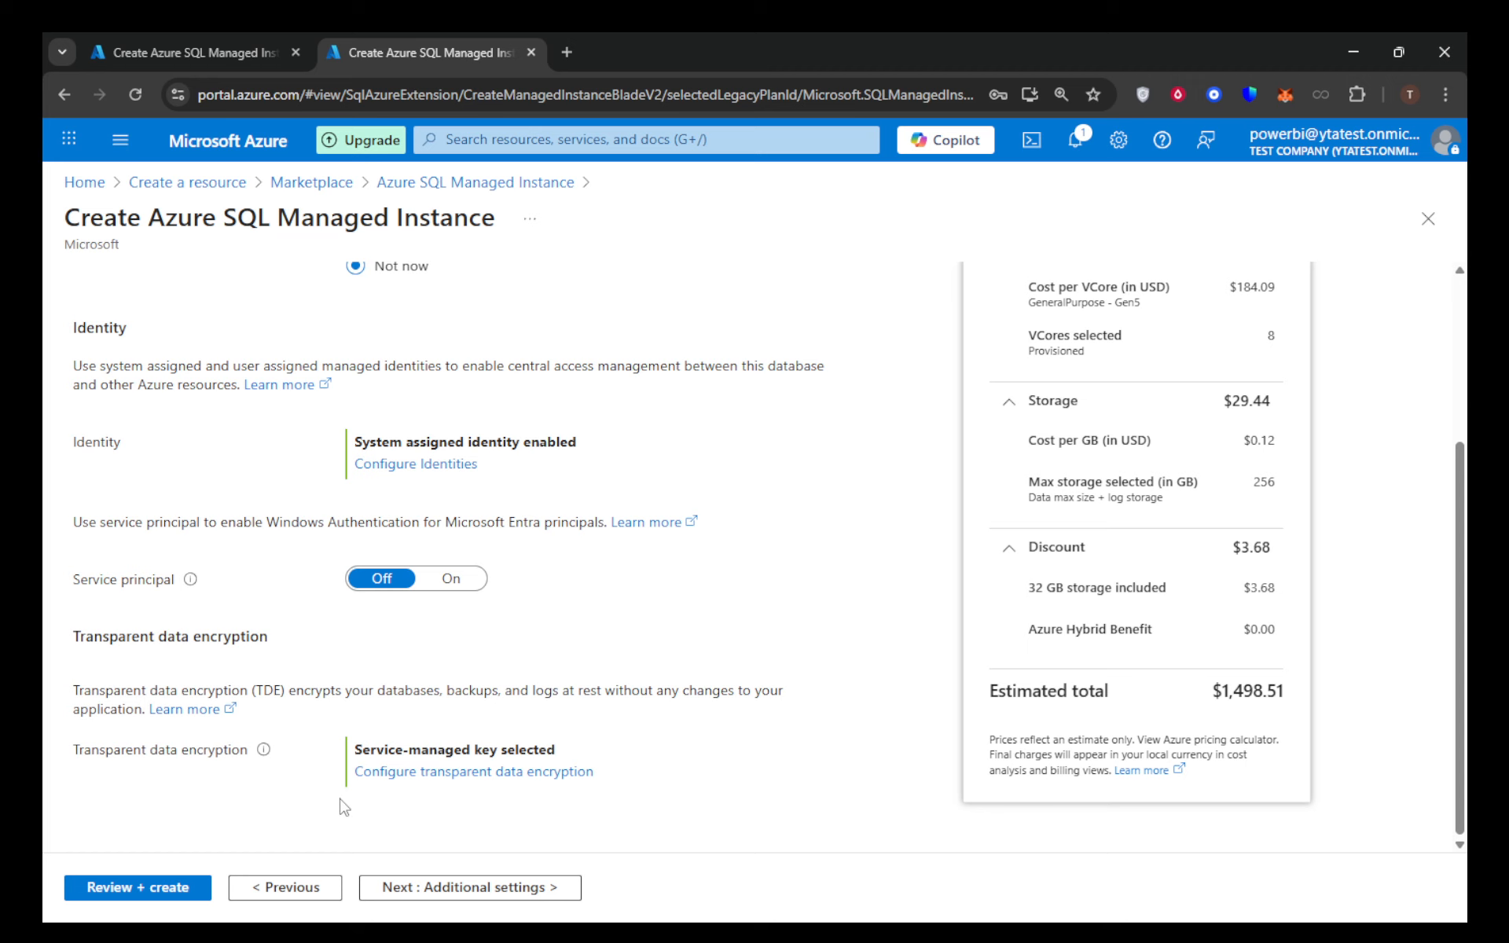
- Continue through the additional settings to the tags page and decline the browser's offer to save the password
left_click(493, 889)
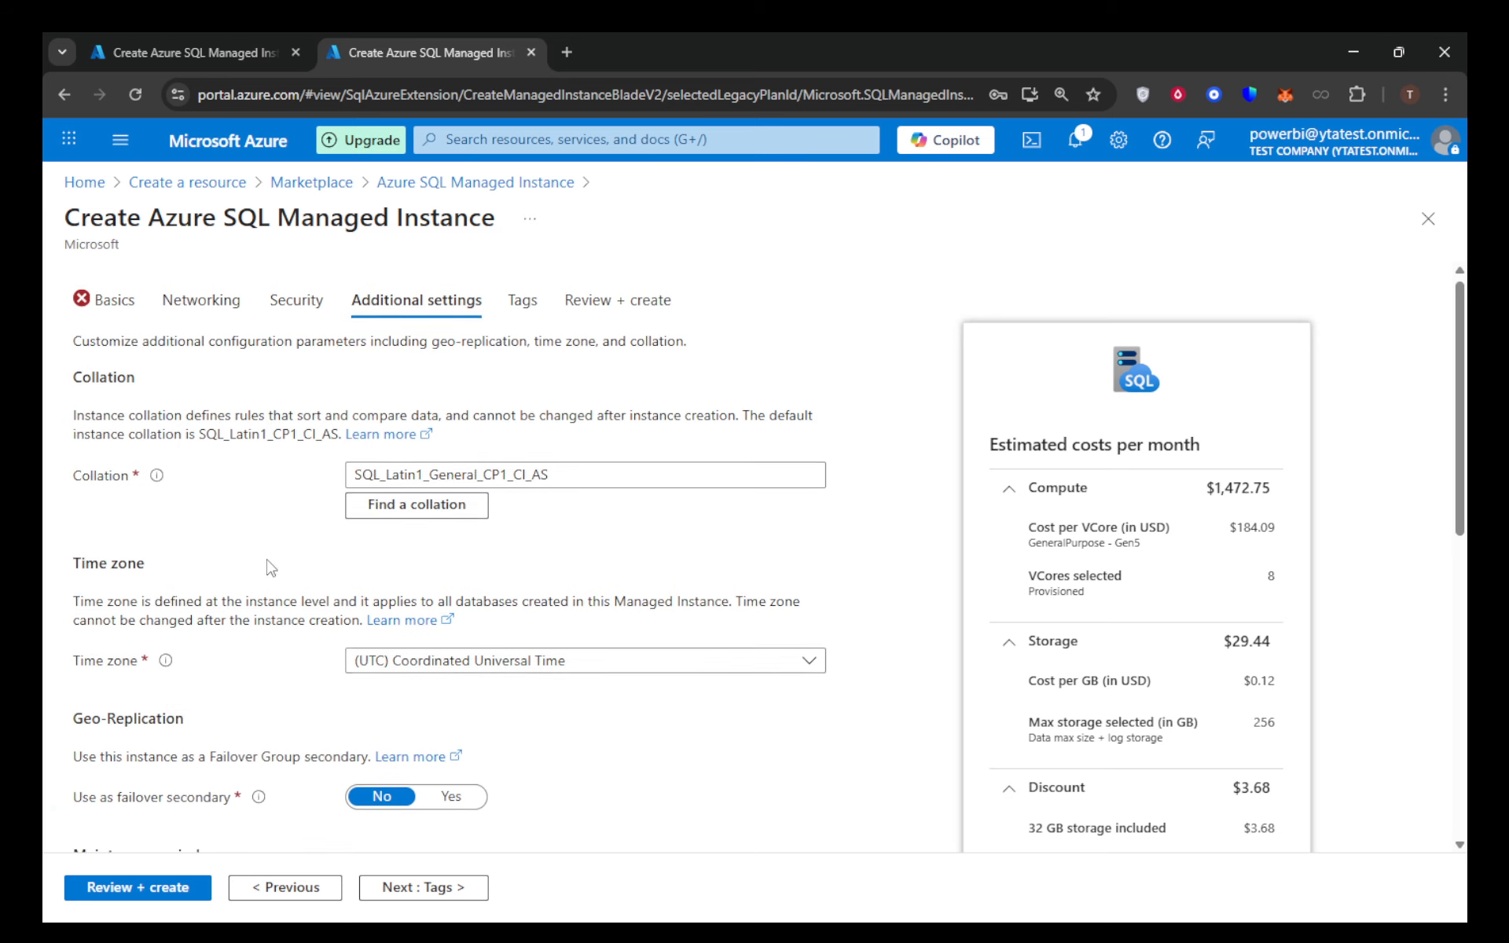
scroll(272, 566, "down", 3)
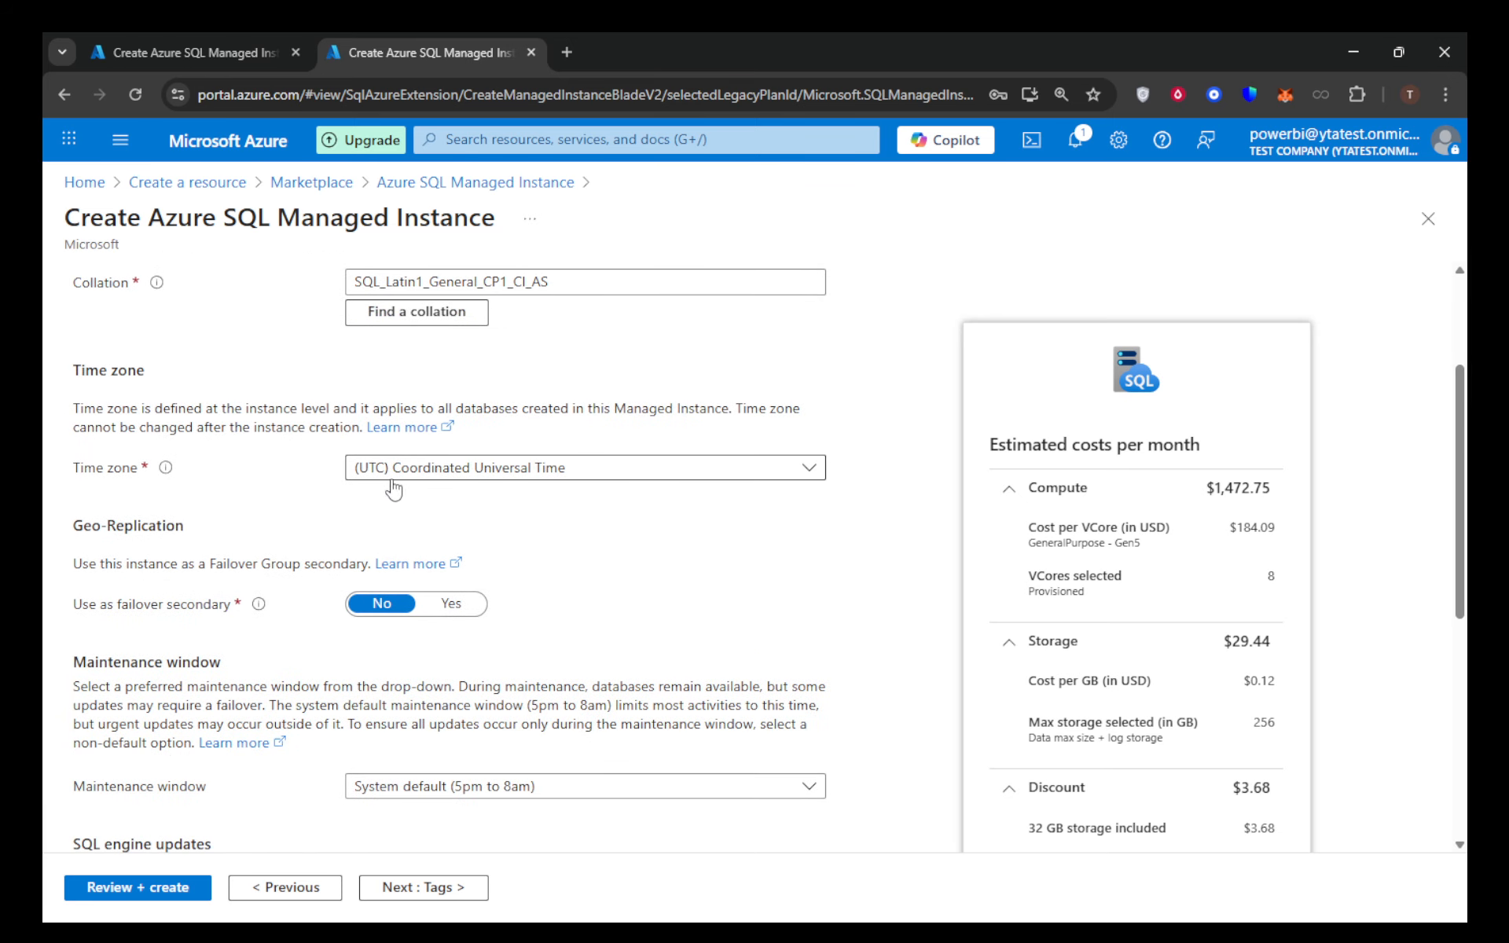
left_click(451, 903)
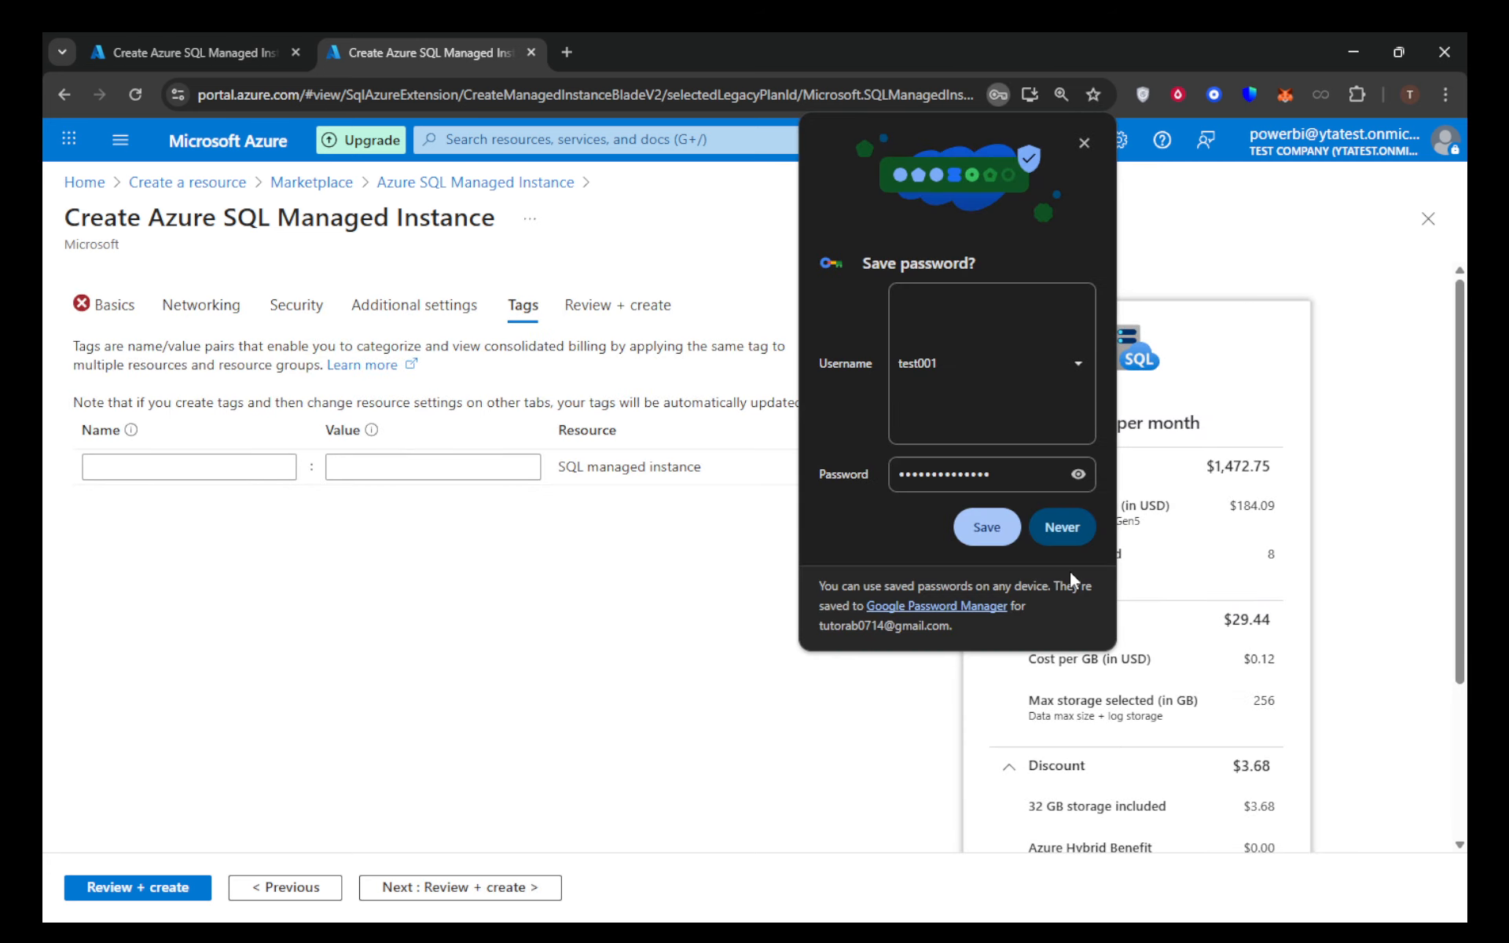
left_click(1072, 531)
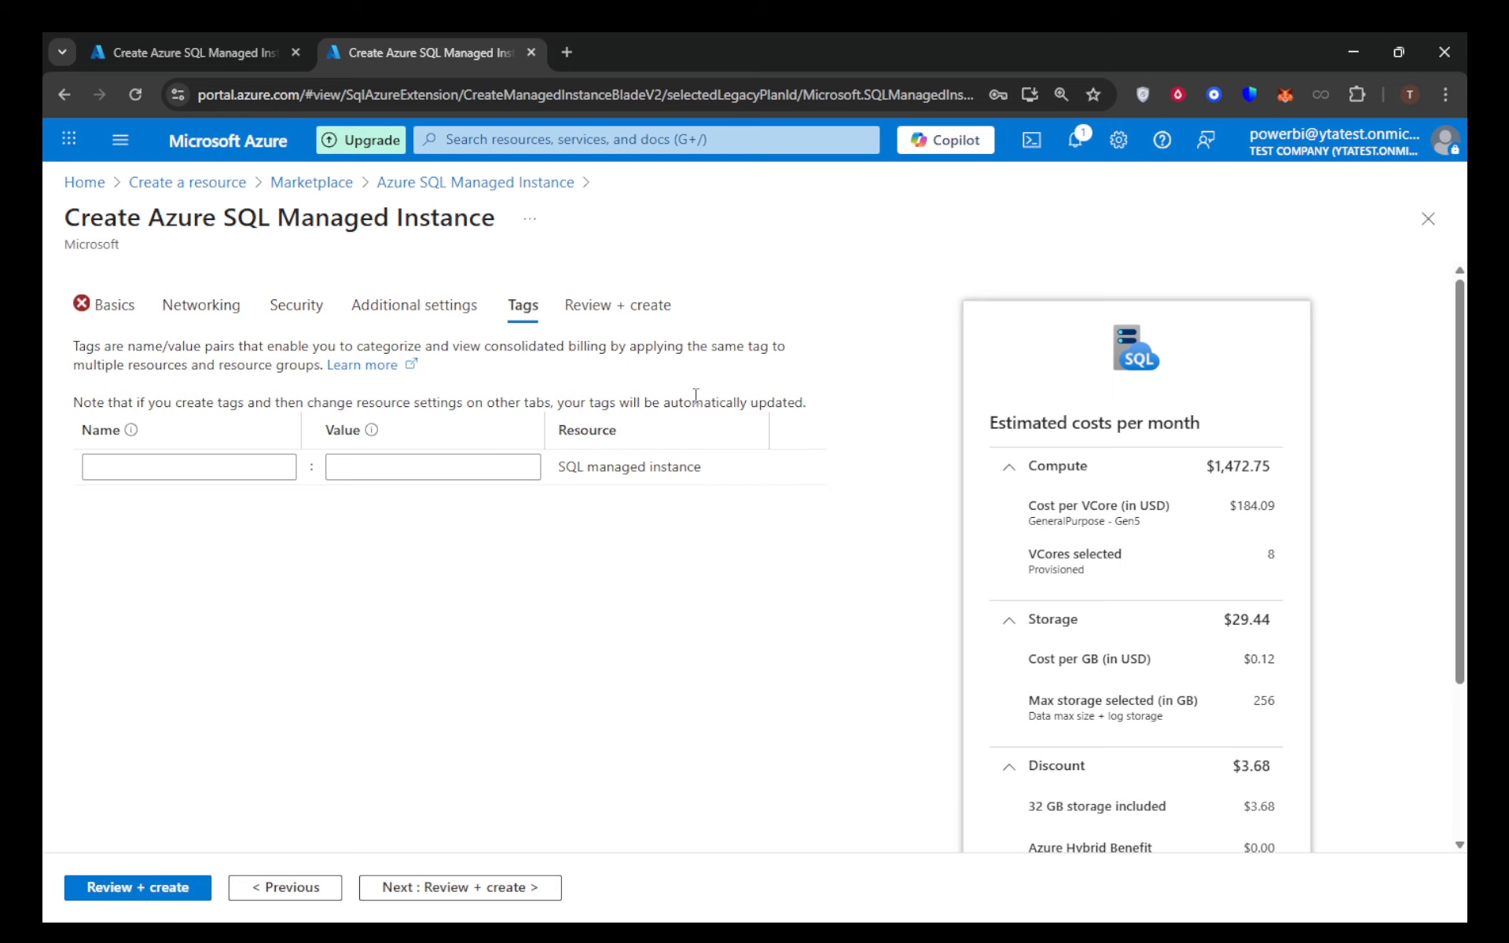
- Return to the Azure SQL Managed Instance product page and check the portal notifications
left_click(452, 188)
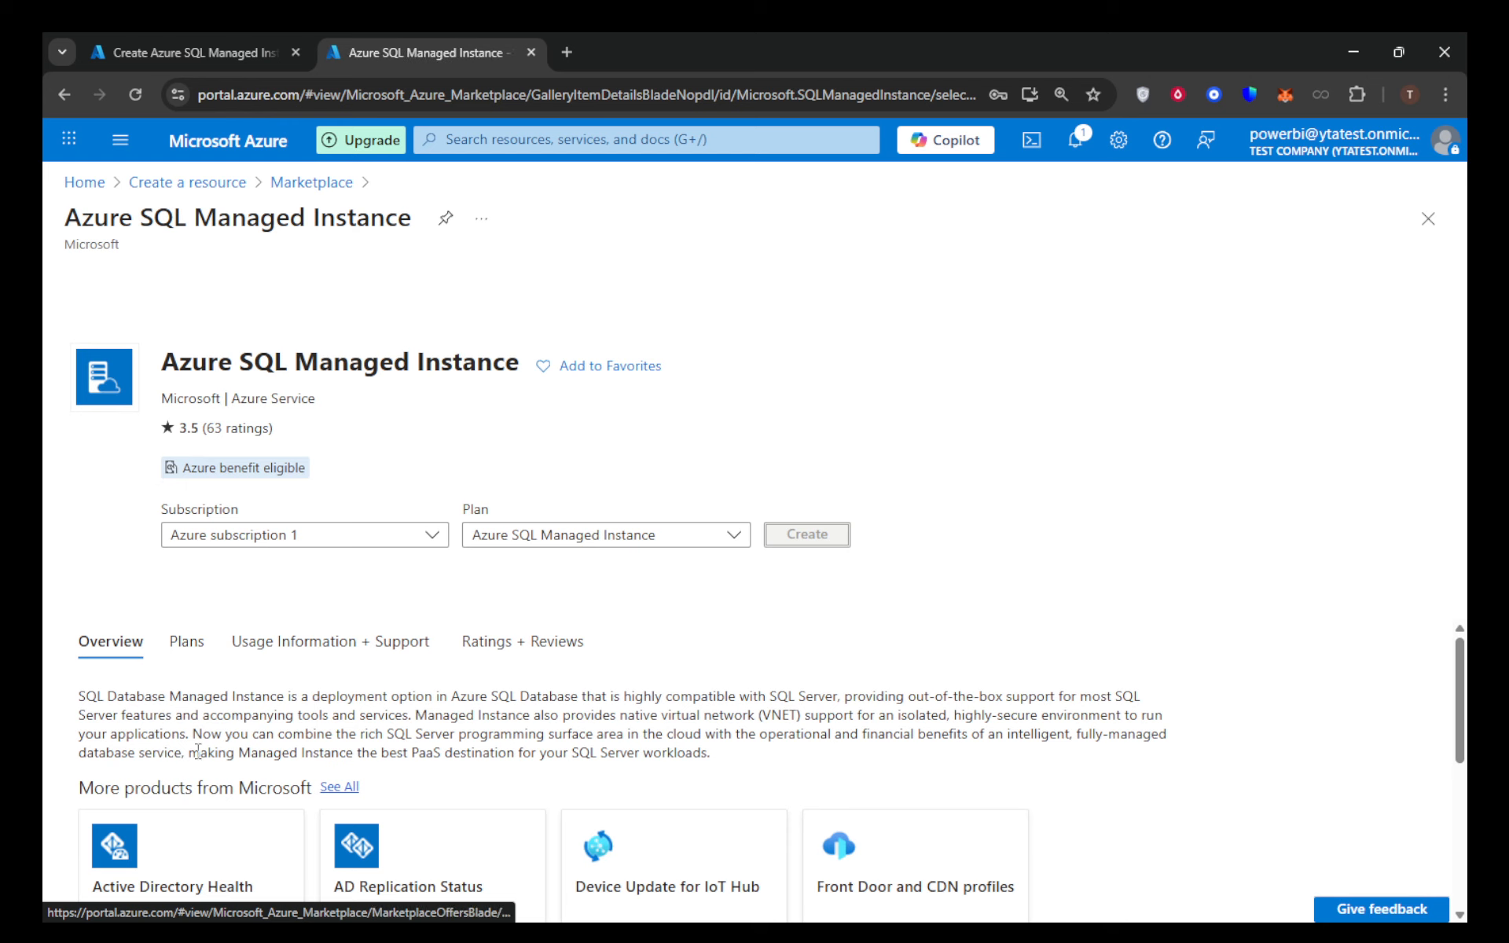
left_click(1076, 140)
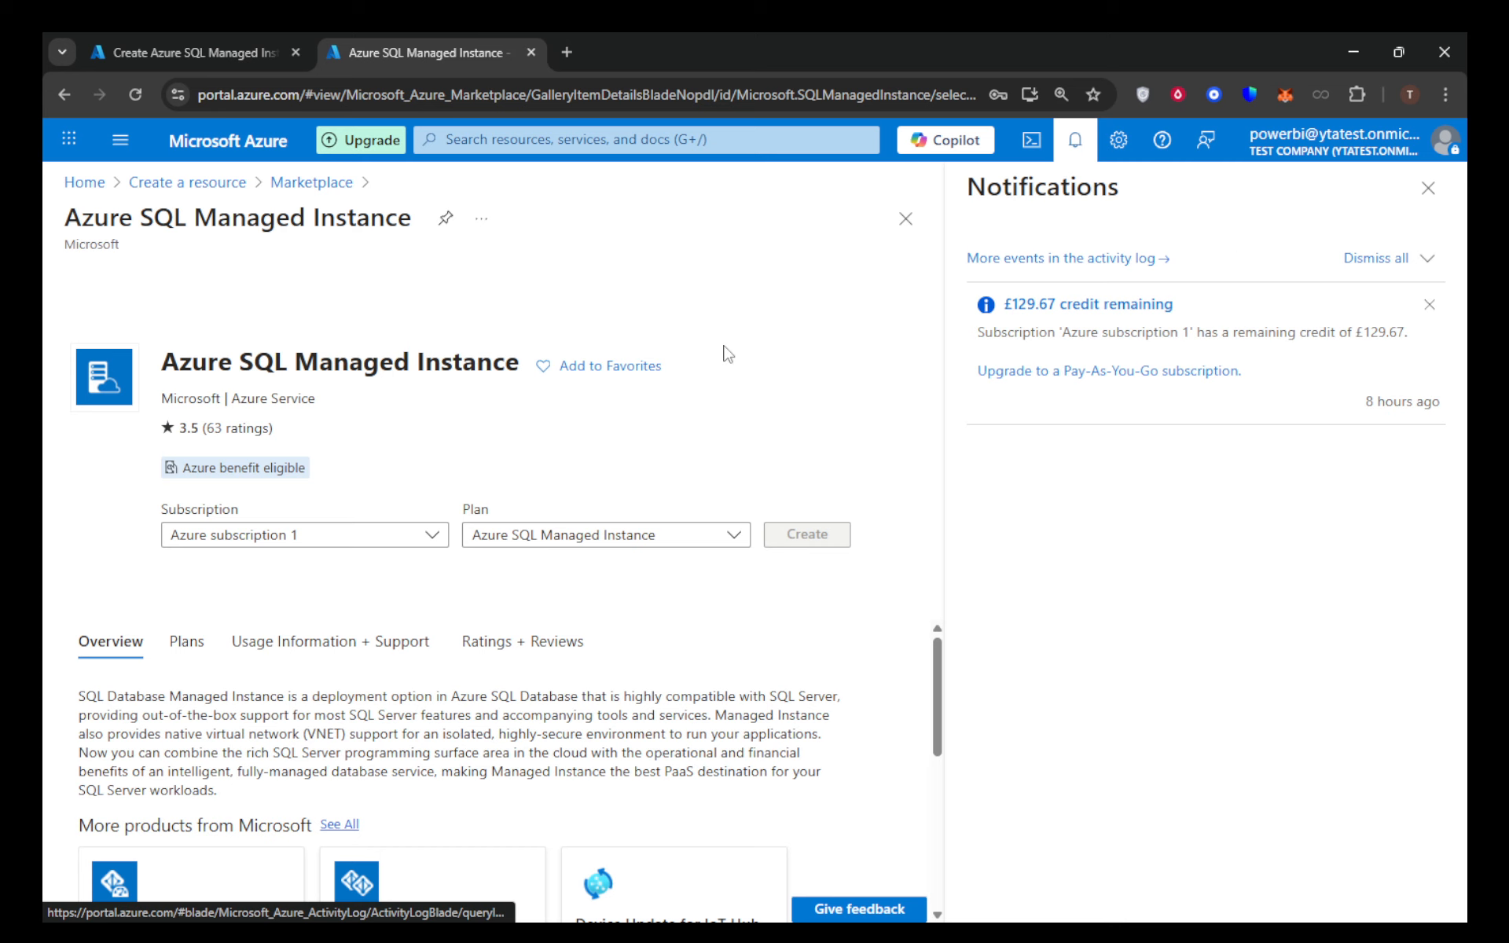
left_click(1427, 188)
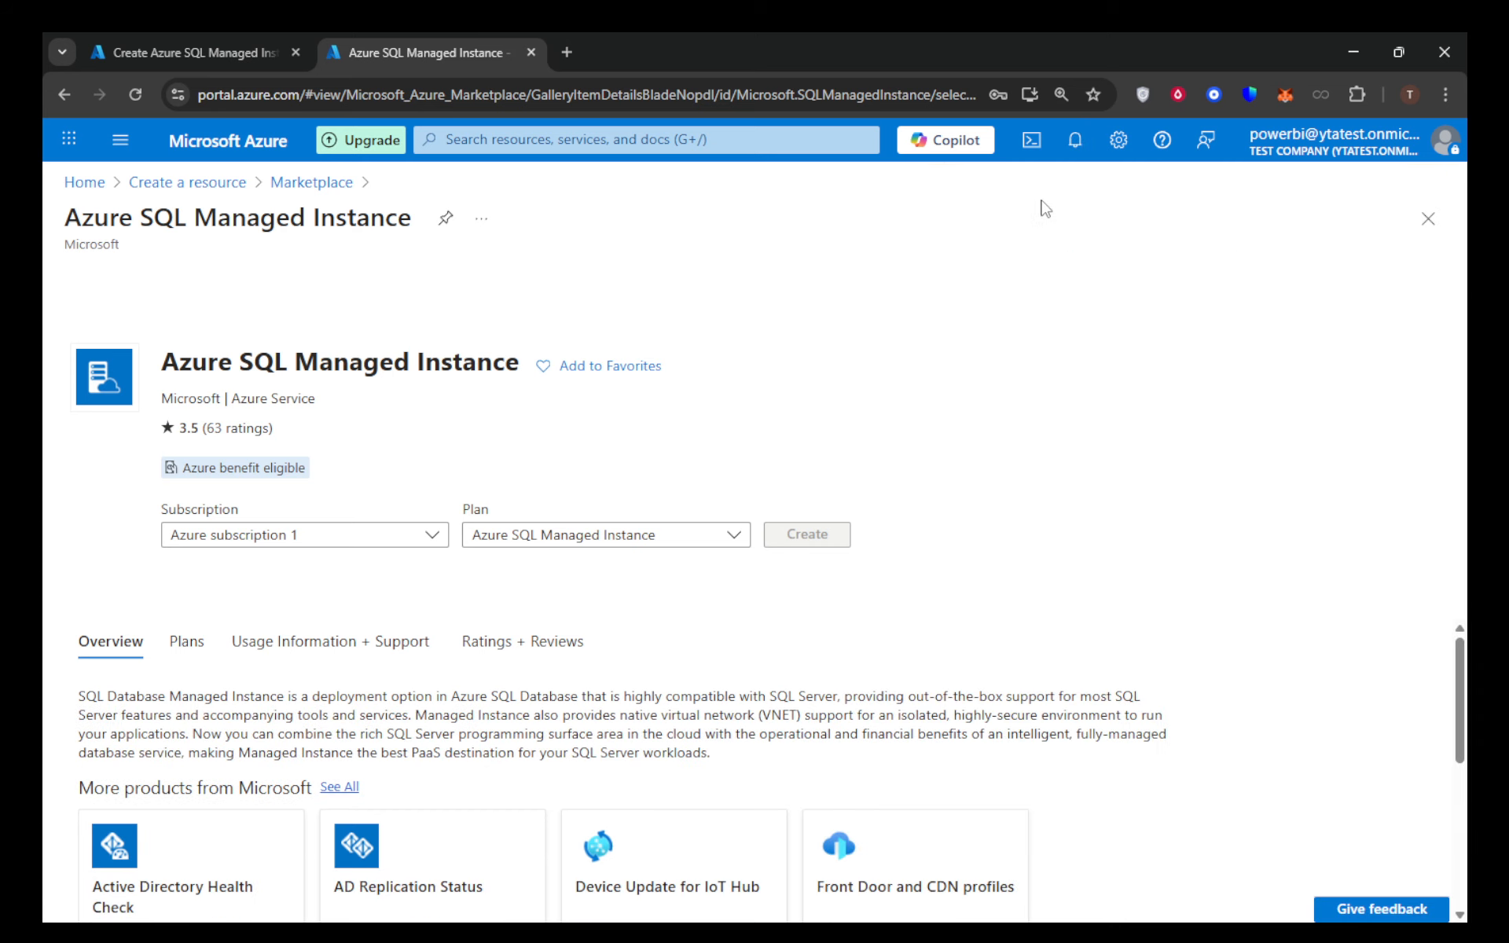